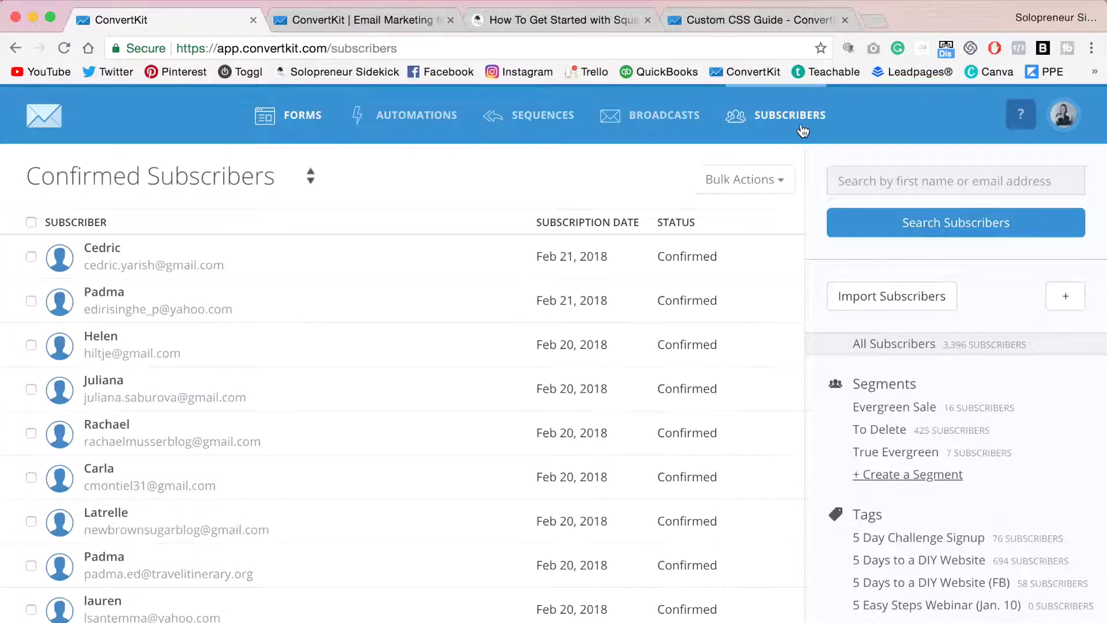
Scroll down the Tags sidebar to look through the subscriber tags
scroll(1090, 369, "down", 5)
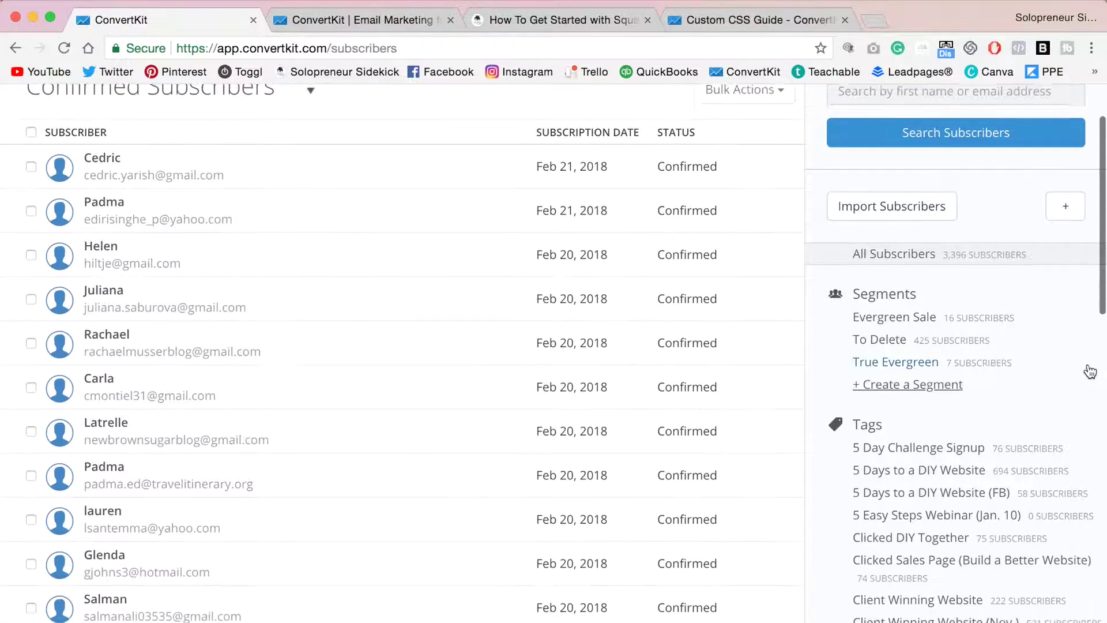
scroll(1098, 321, "down", 3)
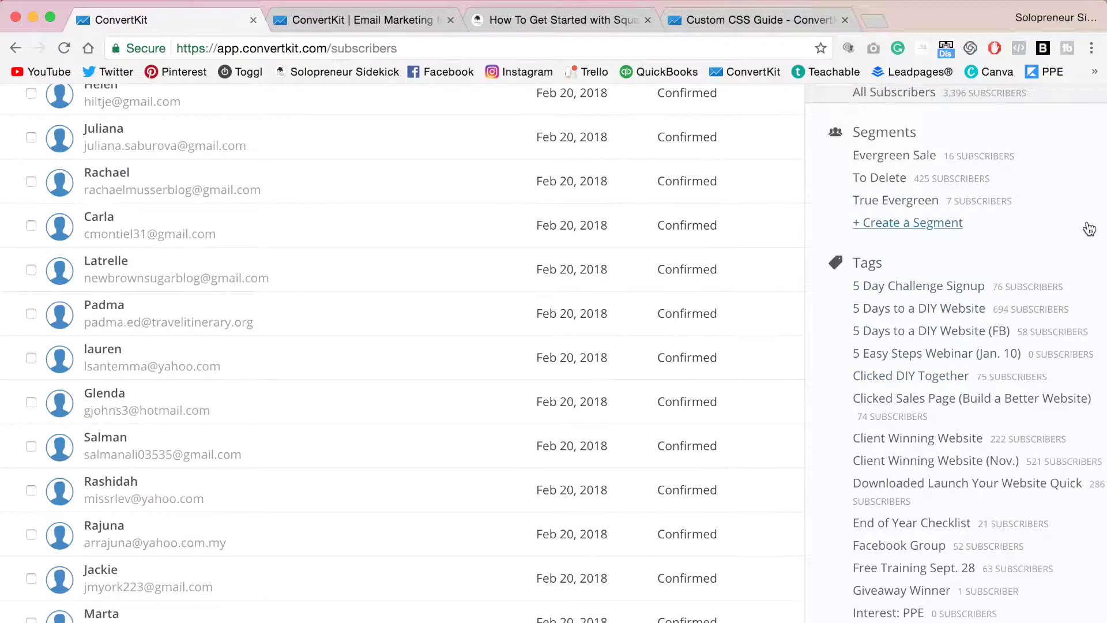
scroll(1090, 227, "down", 1)
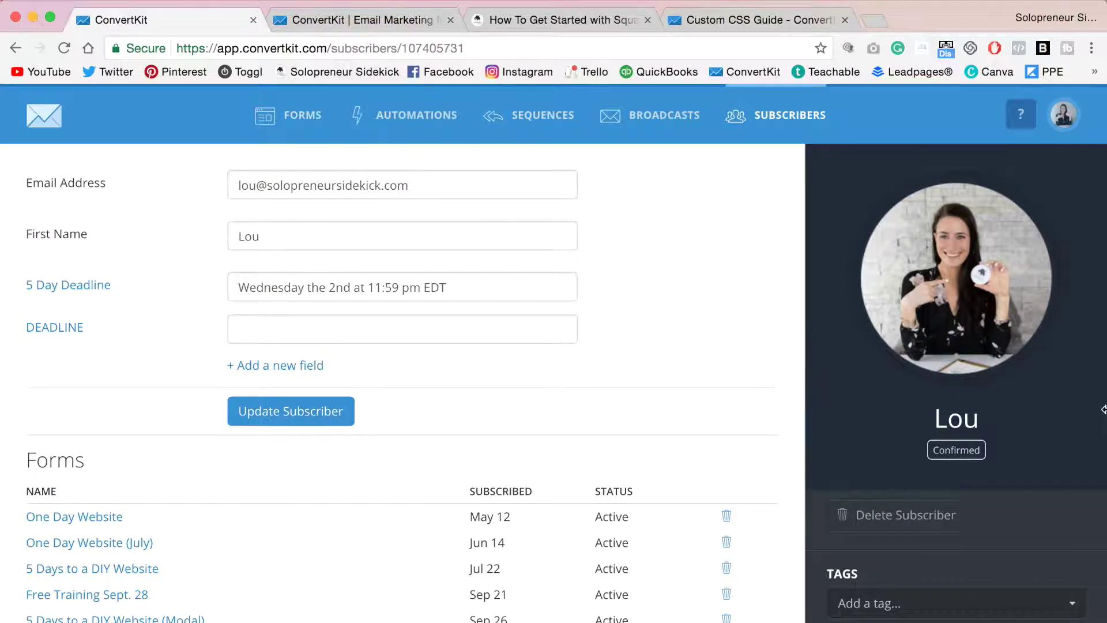
scroll(1070, 344, "down", 5)
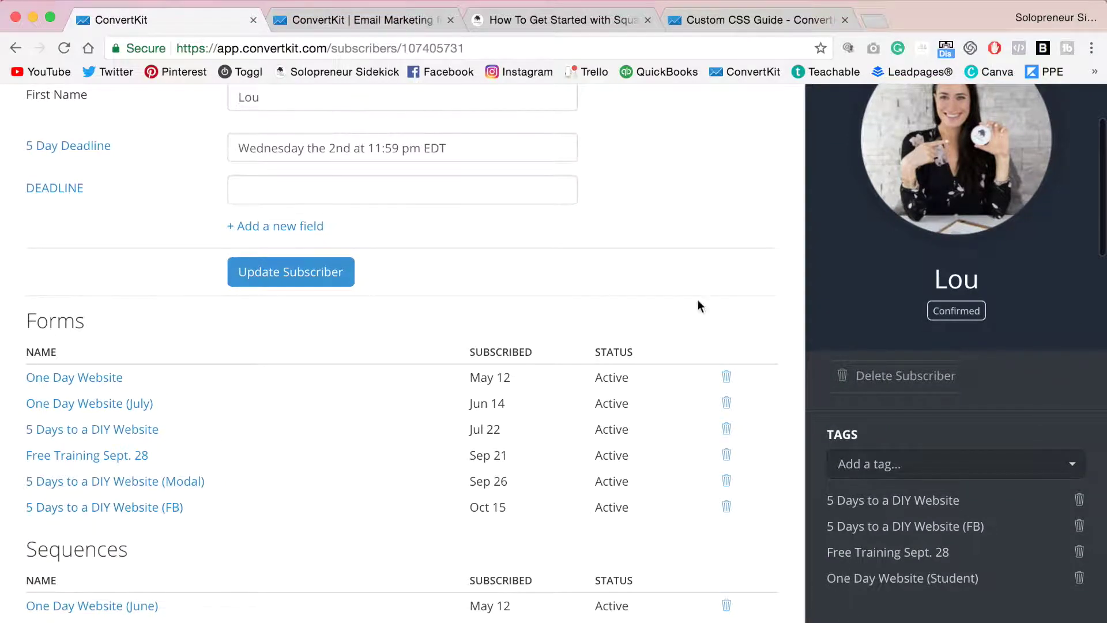
scroll(776, 306, "down", 7)
scroll(779, 306, "down", 3)
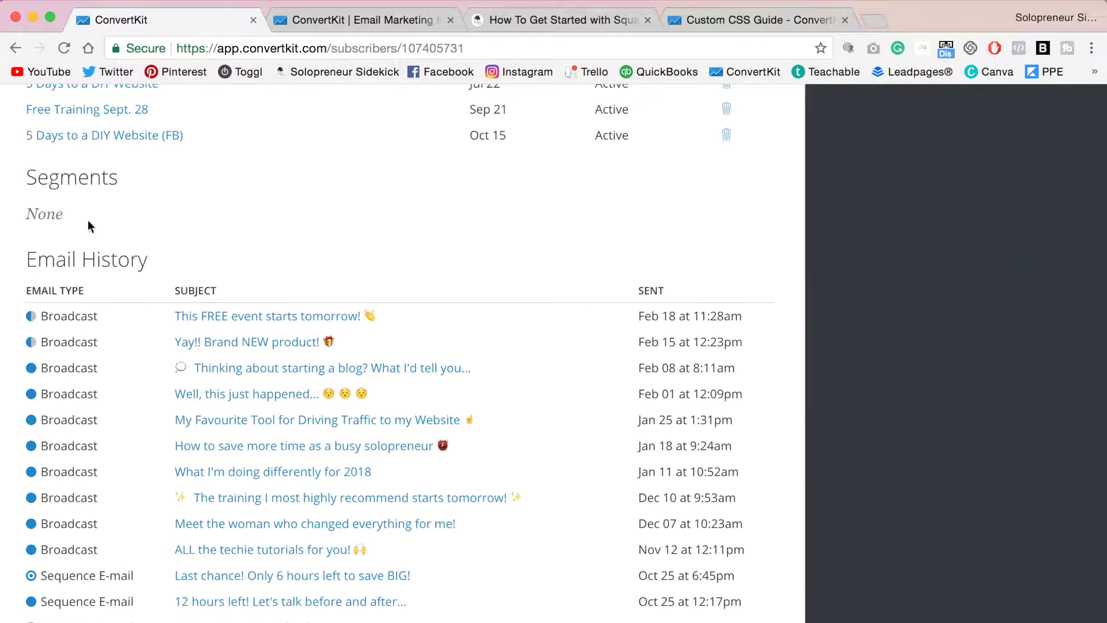
mouse_move(31, 374)
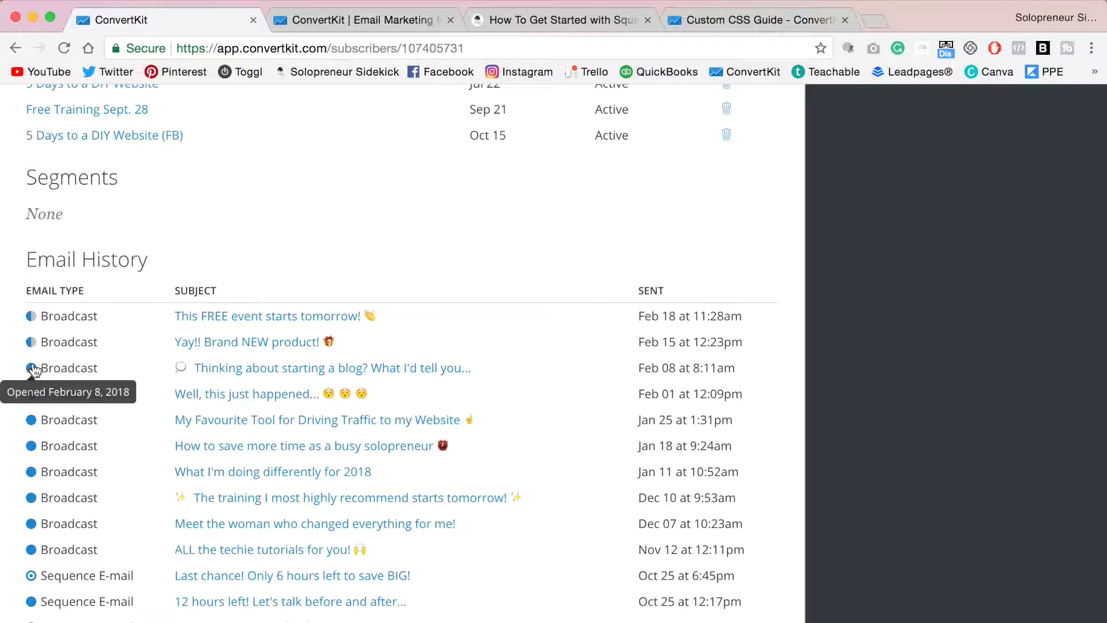
mouse_move(33, 347)
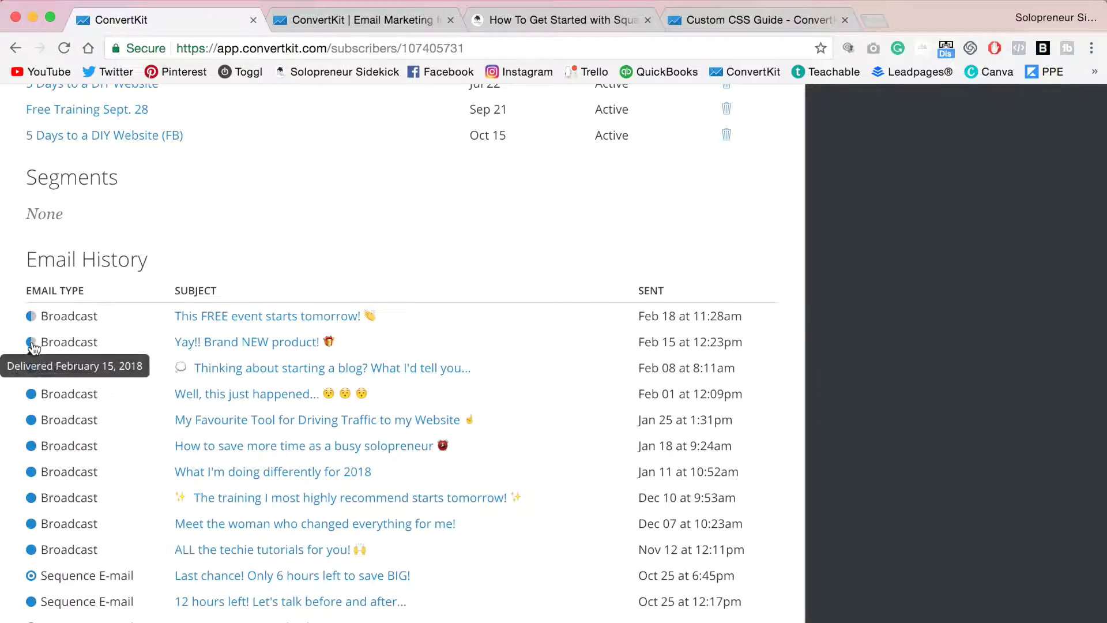
mouse_move(33, 582)
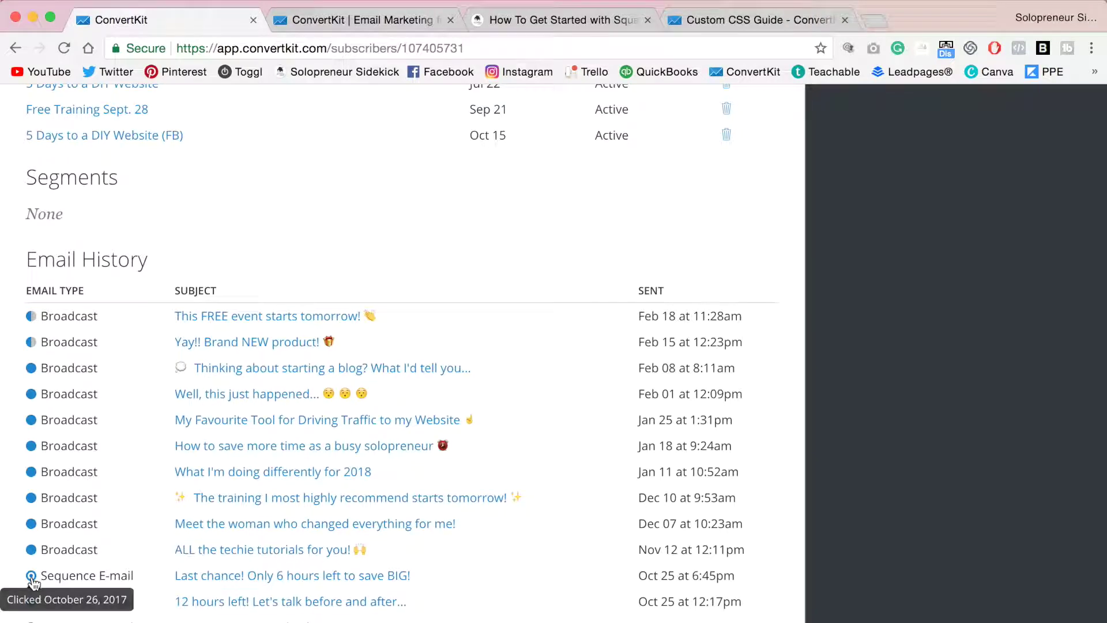
scroll(1080, 294, "up", 10)
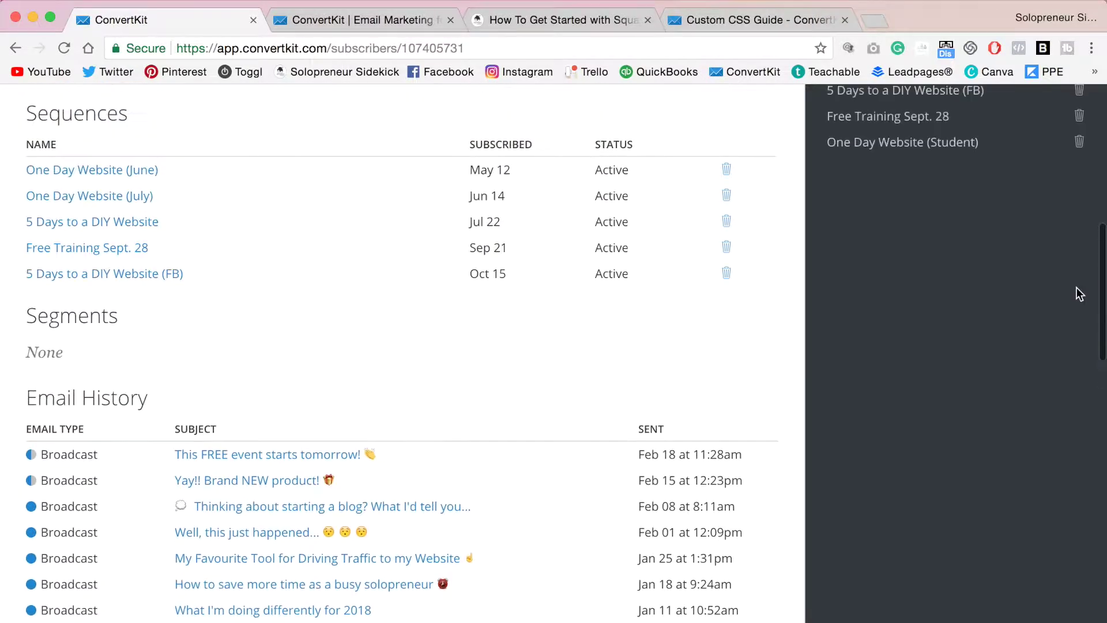
scroll(1081, 294, "up", 1)
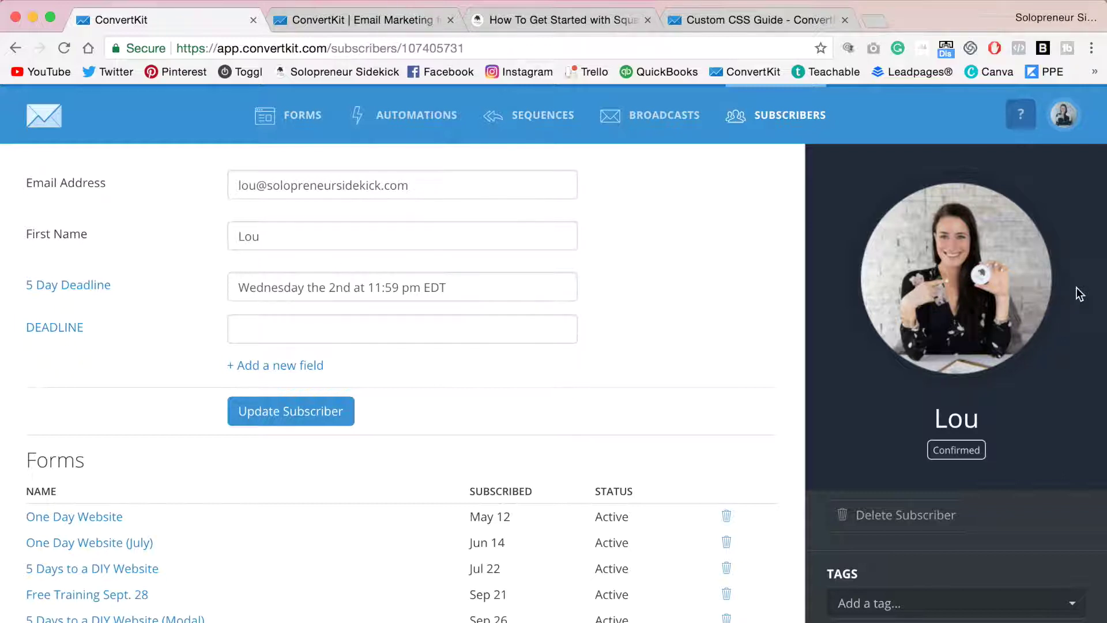
left_click(582, 21)
scroll(898, 240, "down", 1)
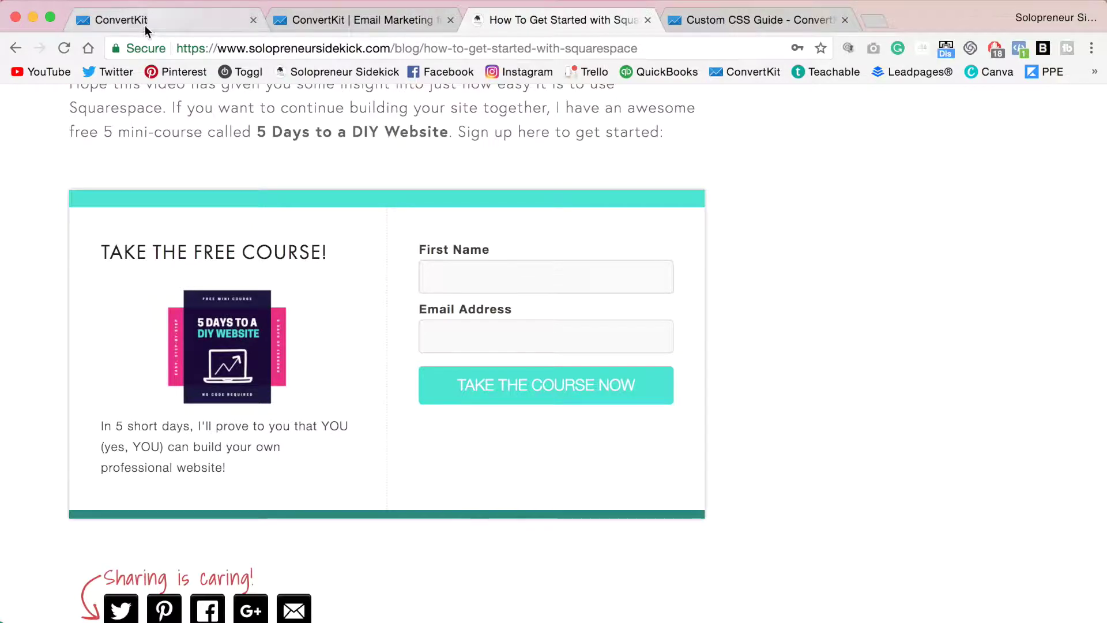
left_click(166, 17)
Create Form 61 as an embeddable form using the first style and view its settings
left_click(317, 135)
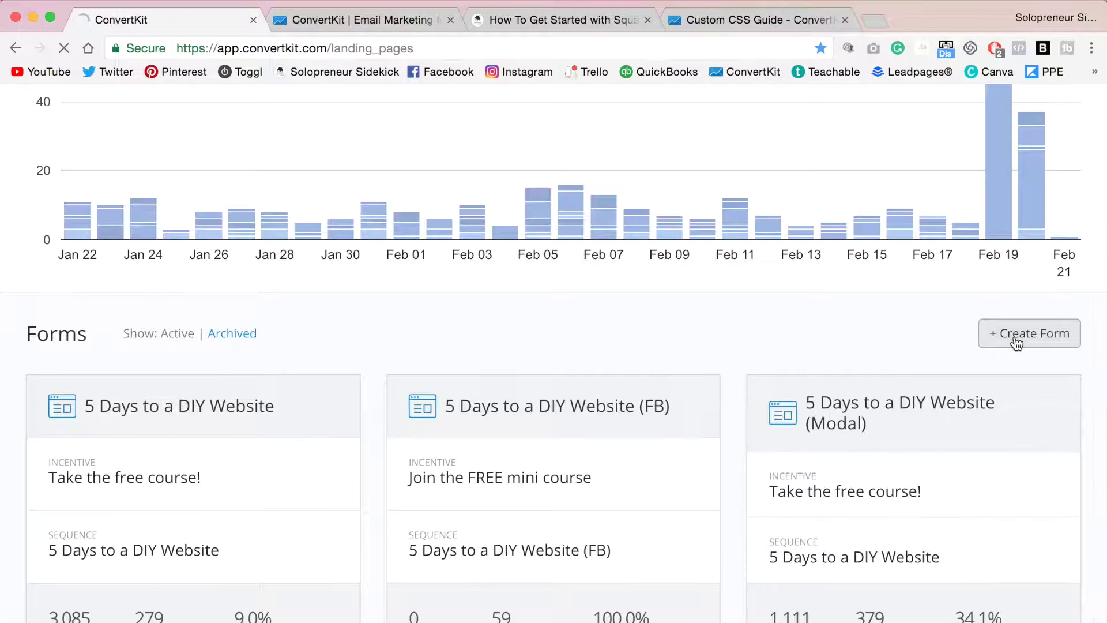
left_click(1016, 340)
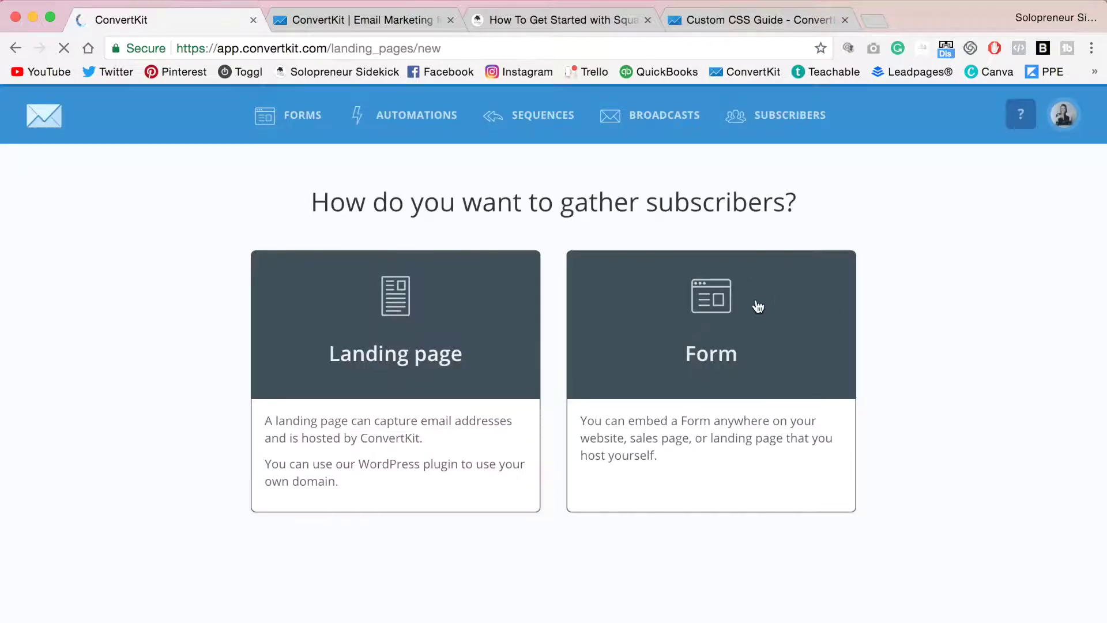
left_click(750, 301)
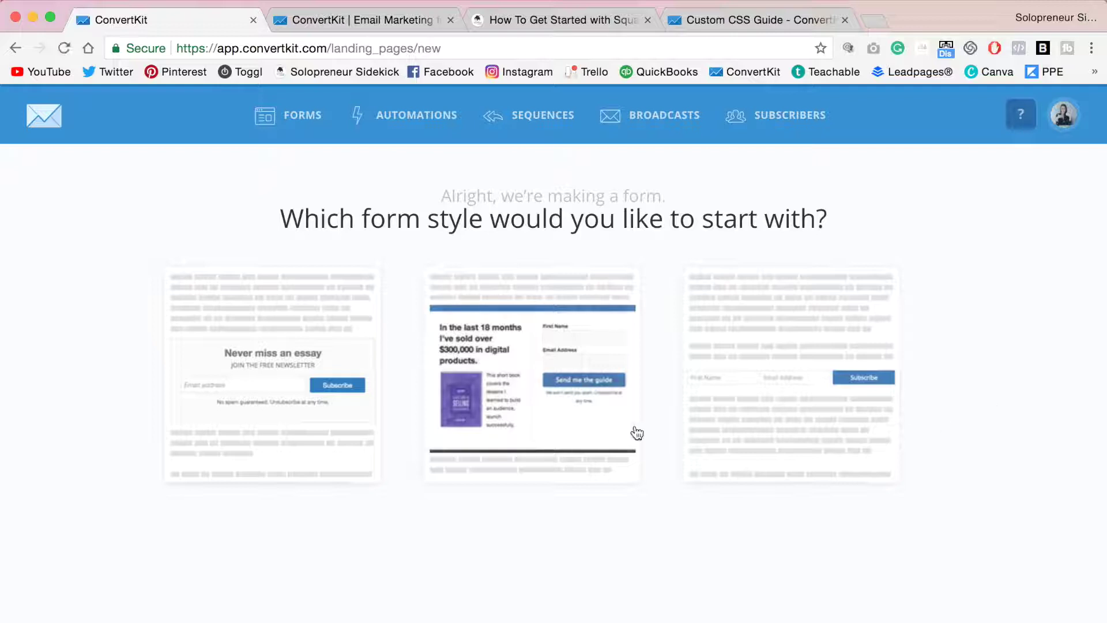
left_click(324, 328)
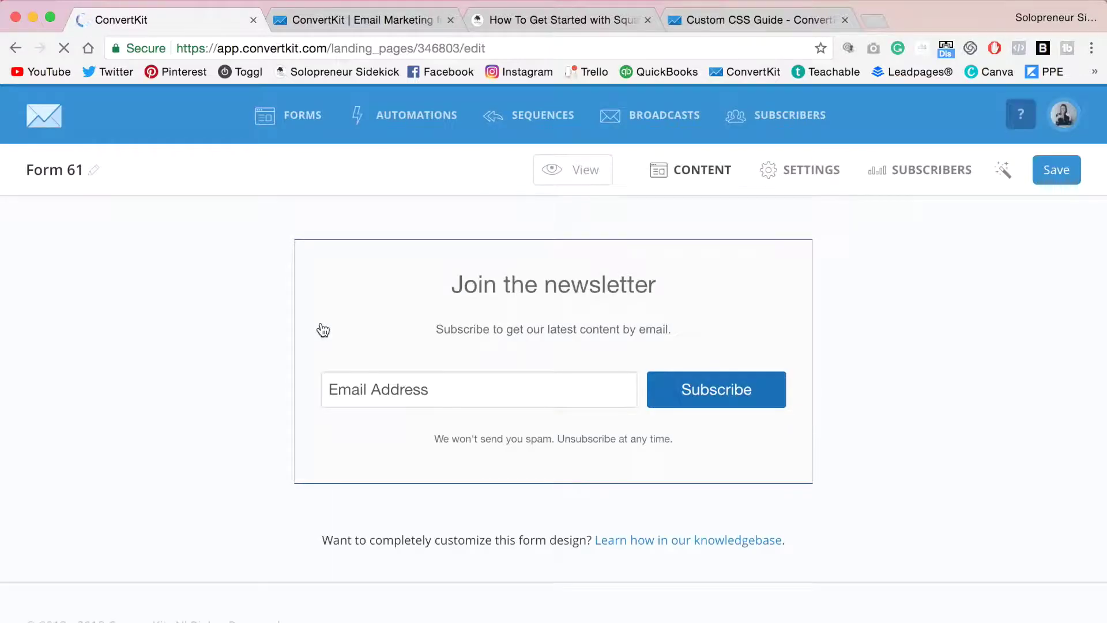
left_click(816, 169)
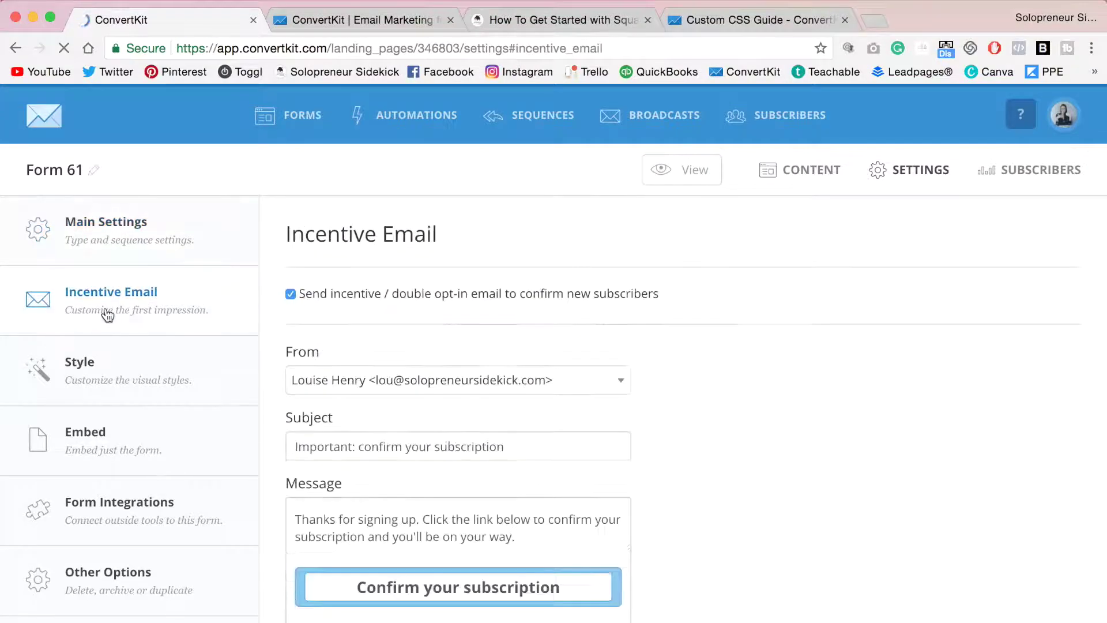
Change Form 61's incentive email button label from 'Confirm your subscription' to 'DOWNLOAD NOW'
scroll(822, 361, "down", 3)
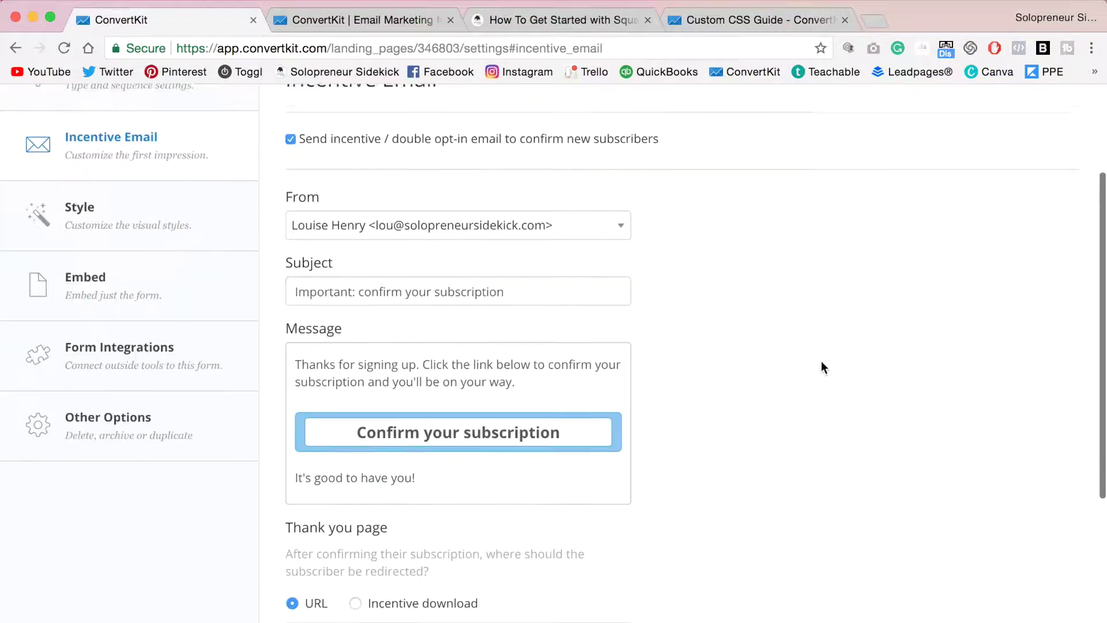
scroll(821, 361, "down", 1)
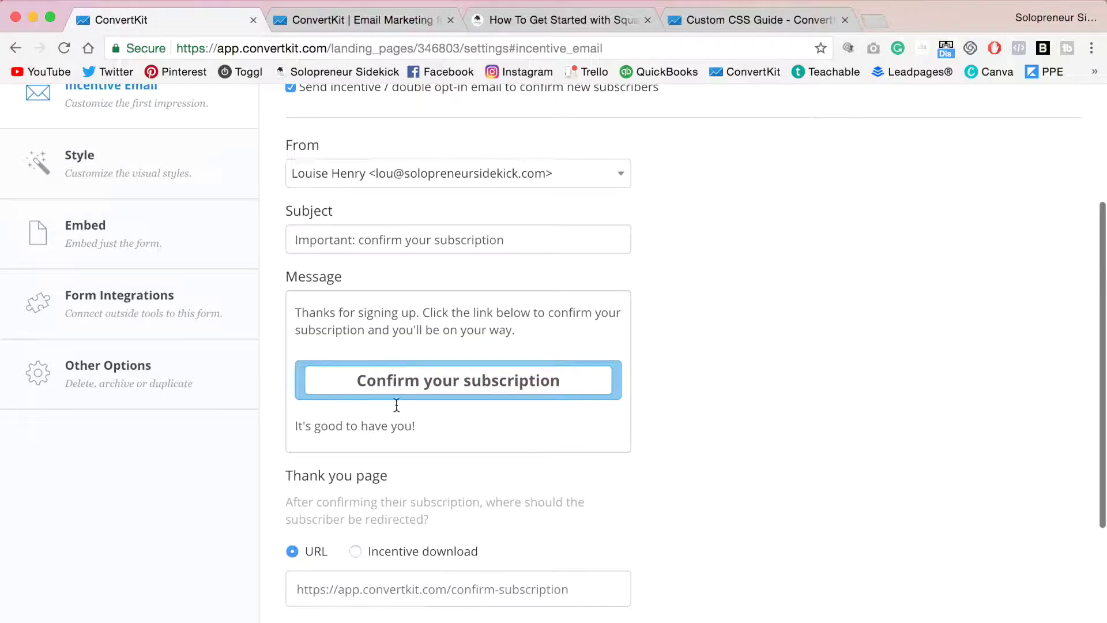
left_click(452, 379)
left_click(366, 380)
left_click_drag(359, 381, 566, 390)
type("down")
key("BackSpace")
key("BackSpace")
key("BackSpace")
key("BackSpace")
type("DOWNLOAD NOW")
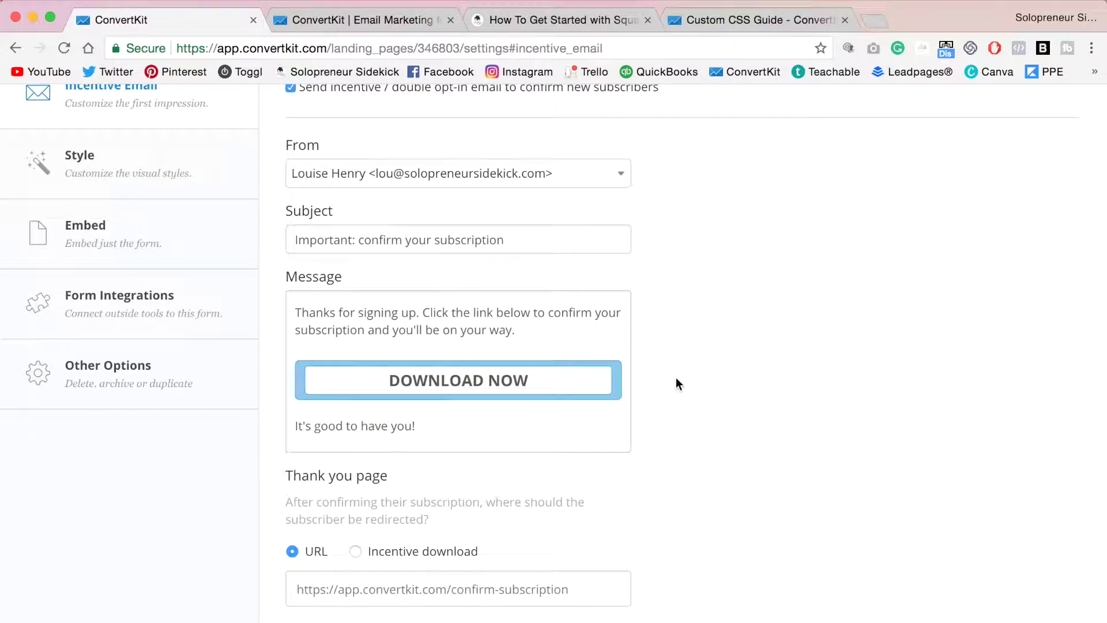
scroll(690, 405, "up", 5)
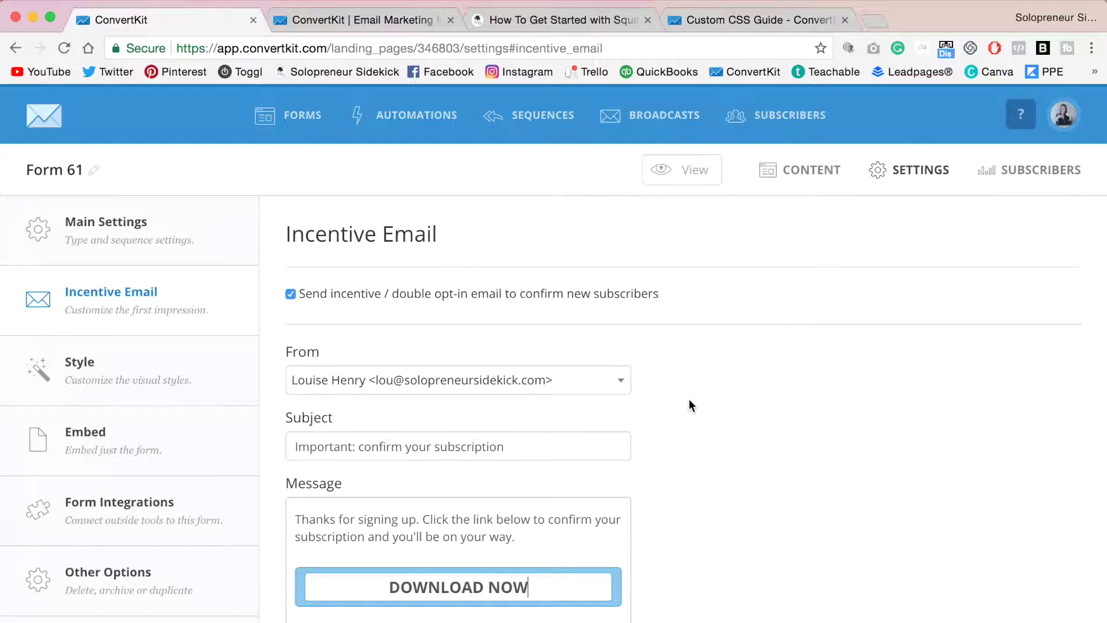
Go to the Sequences list to reach the 5 Days to a DIY Website sequence
left_click(543, 117)
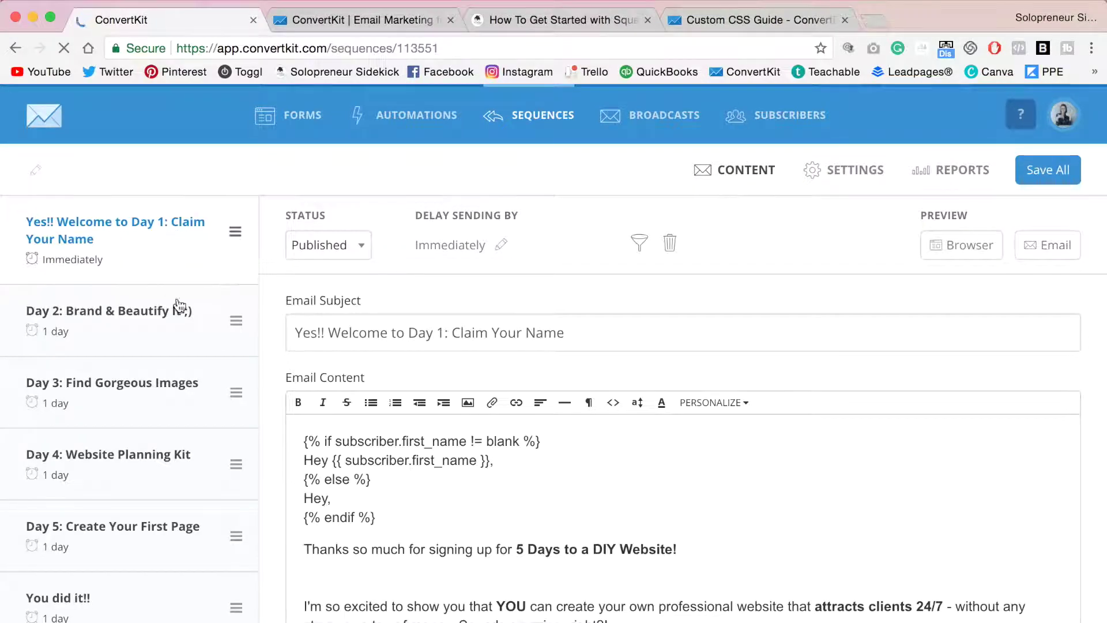
scroll(265, 213, "down", 2)
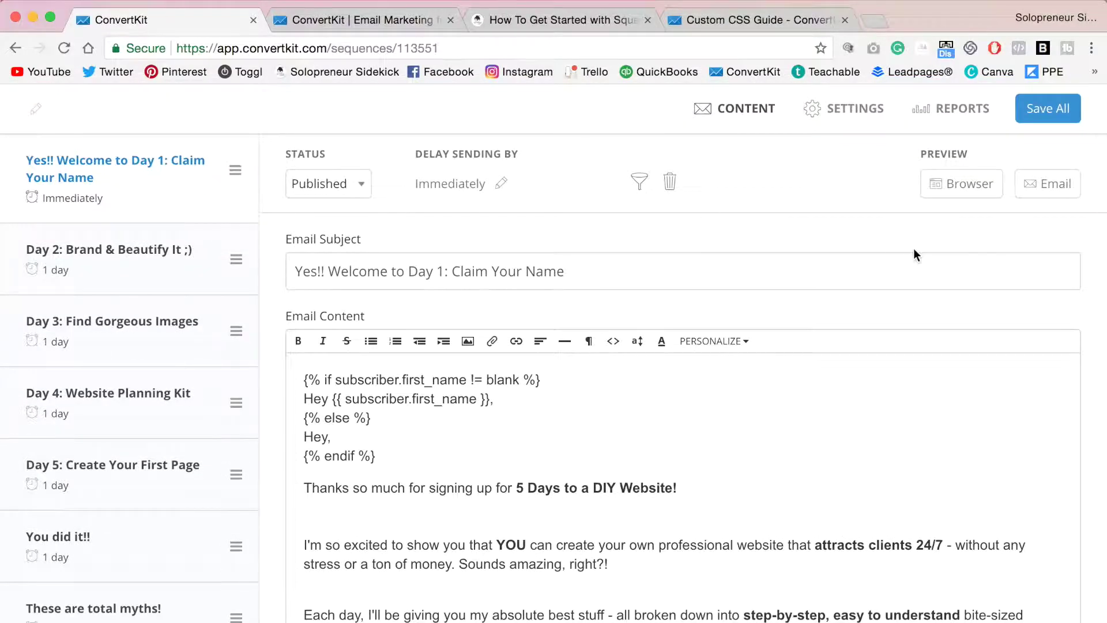
scroll(910, 249, "up", 2)
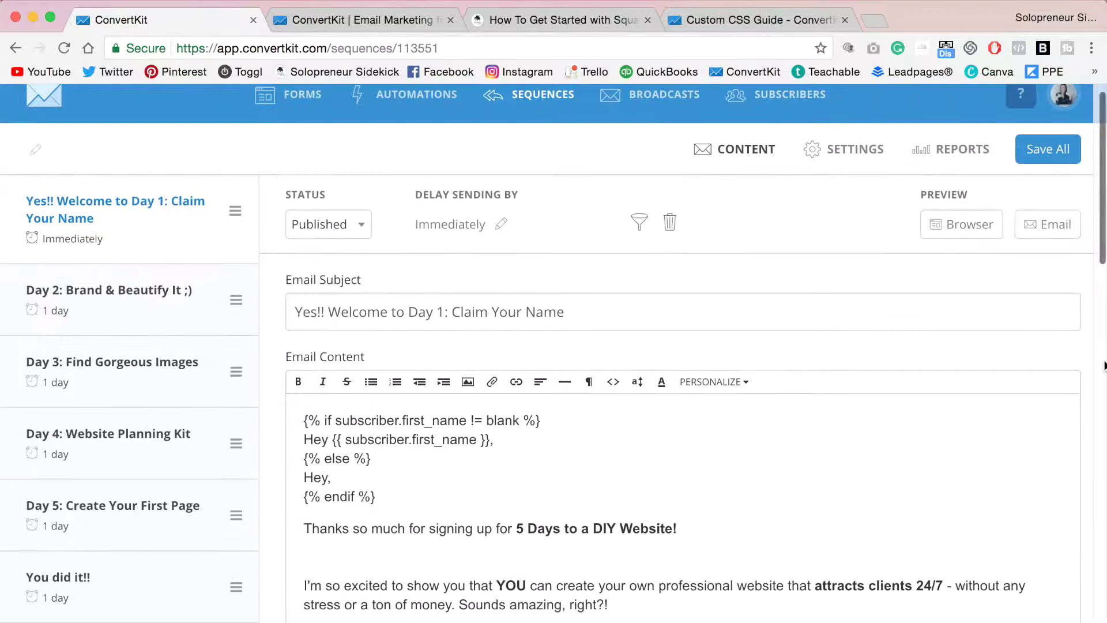
scroll(1095, 349, "down", 10)
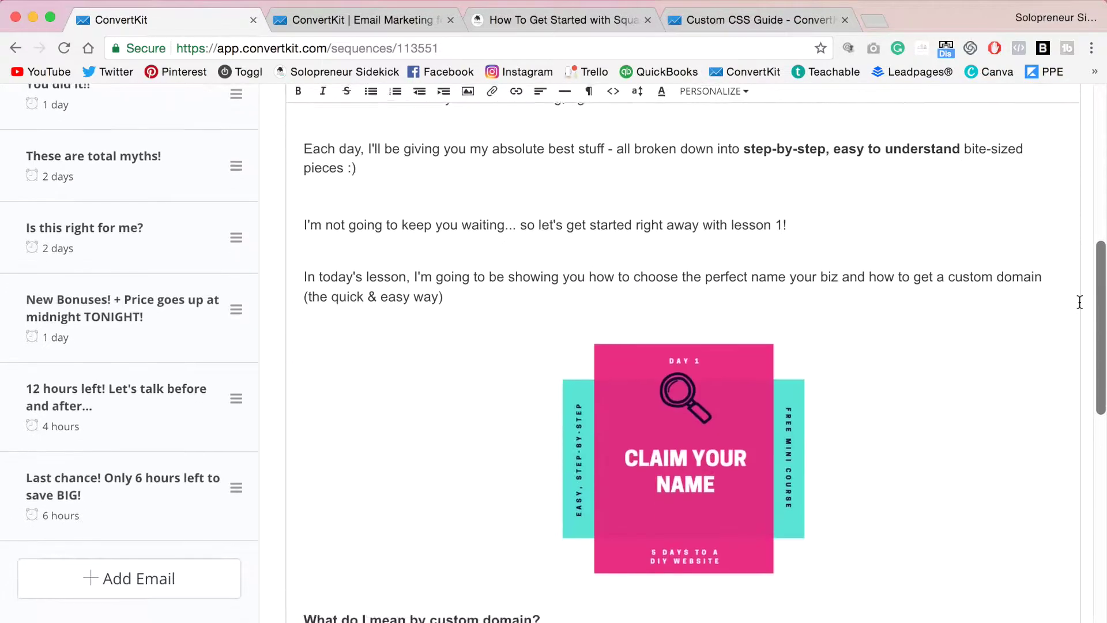
scroll(1080, 302, "down", 8)
scroll(1080, 302, "up", 8)
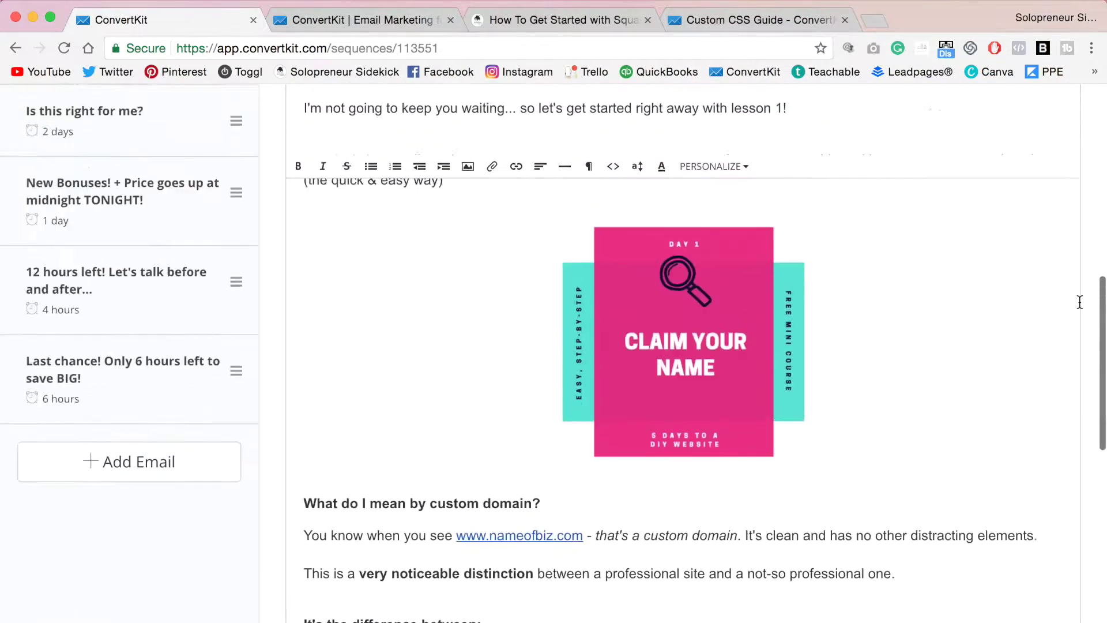
scroll(1080, 302, "up", 10)
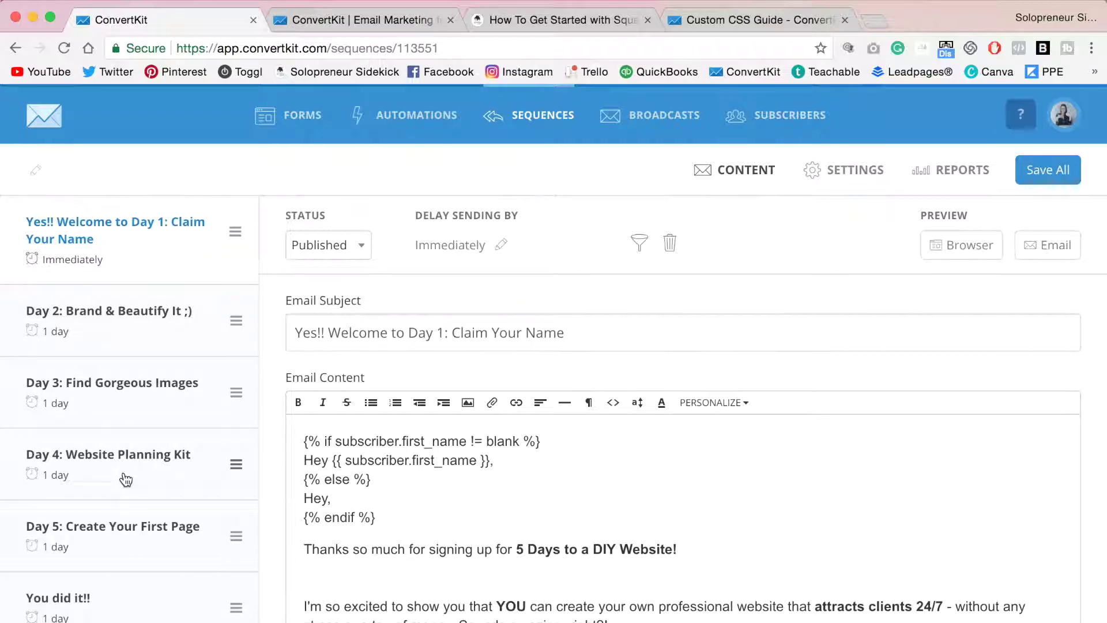
left_click(550, 110)
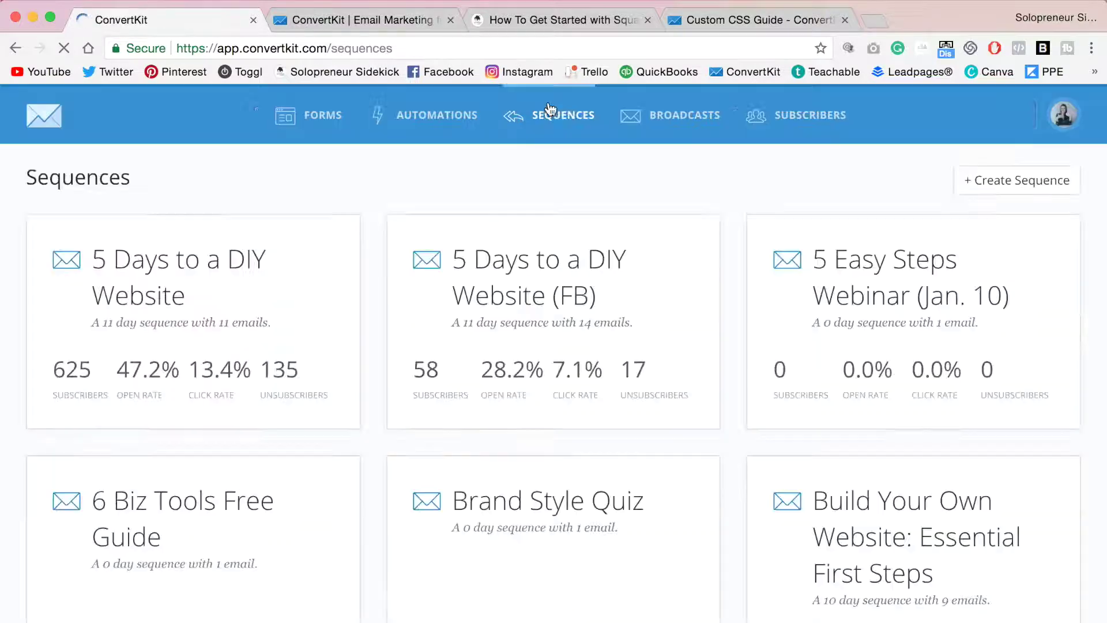
scroll(1091, 218, "down", 4)
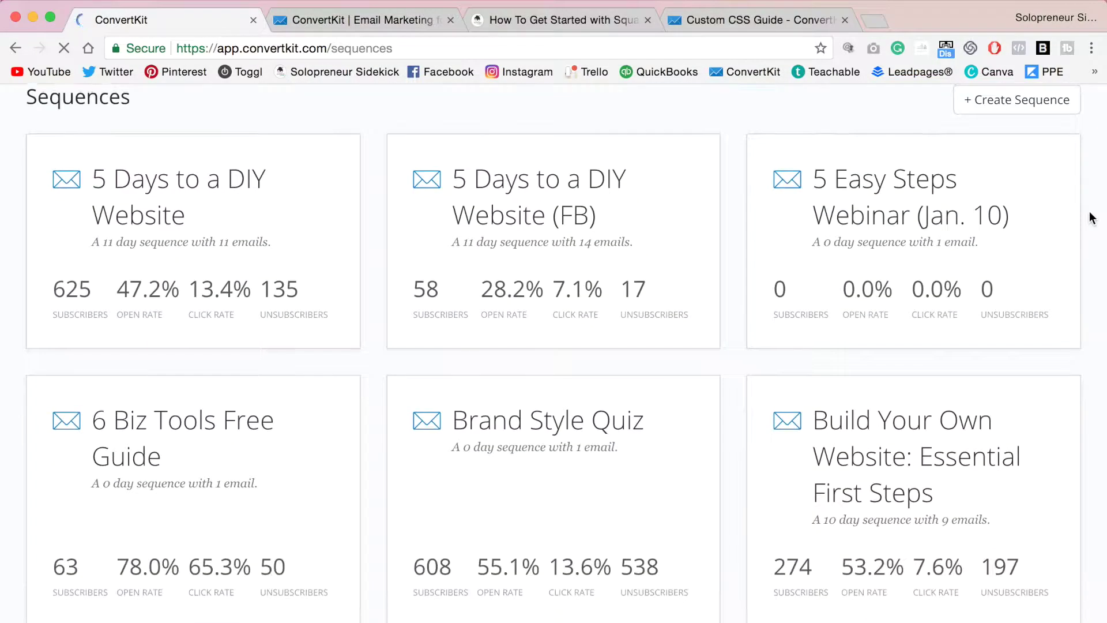
scroll(1092, 218, "down", 7)
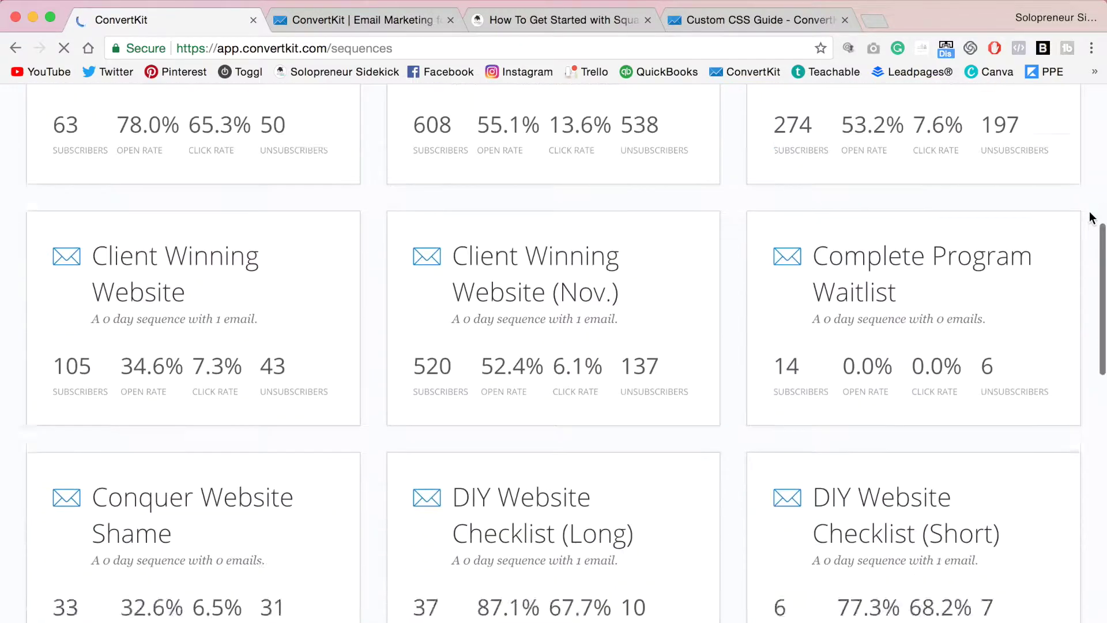
scroll(1091, 218, "down", 9)
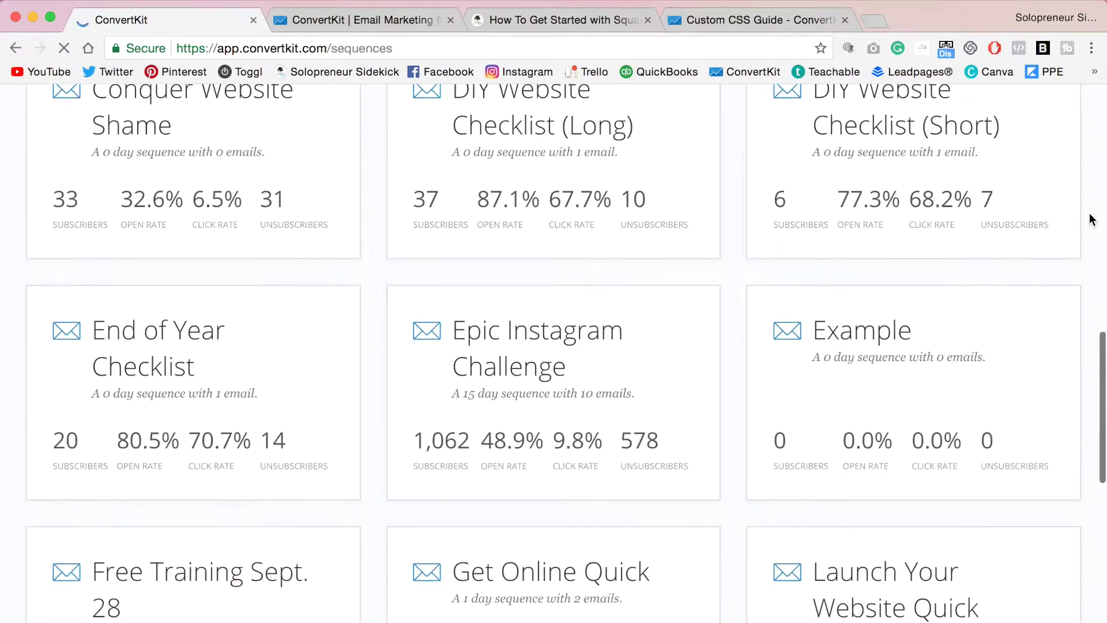
scroll(1091, 218, "up", 20)
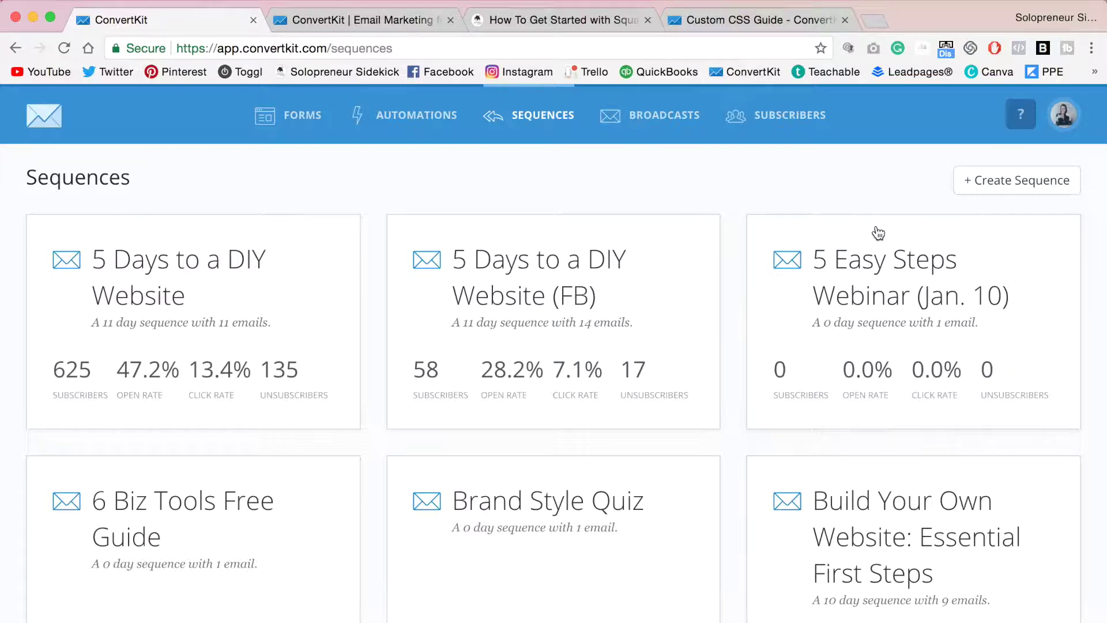
Start a new broadcast draft, addressed by default to all 3,396 subscribers
left_click(665, 118)
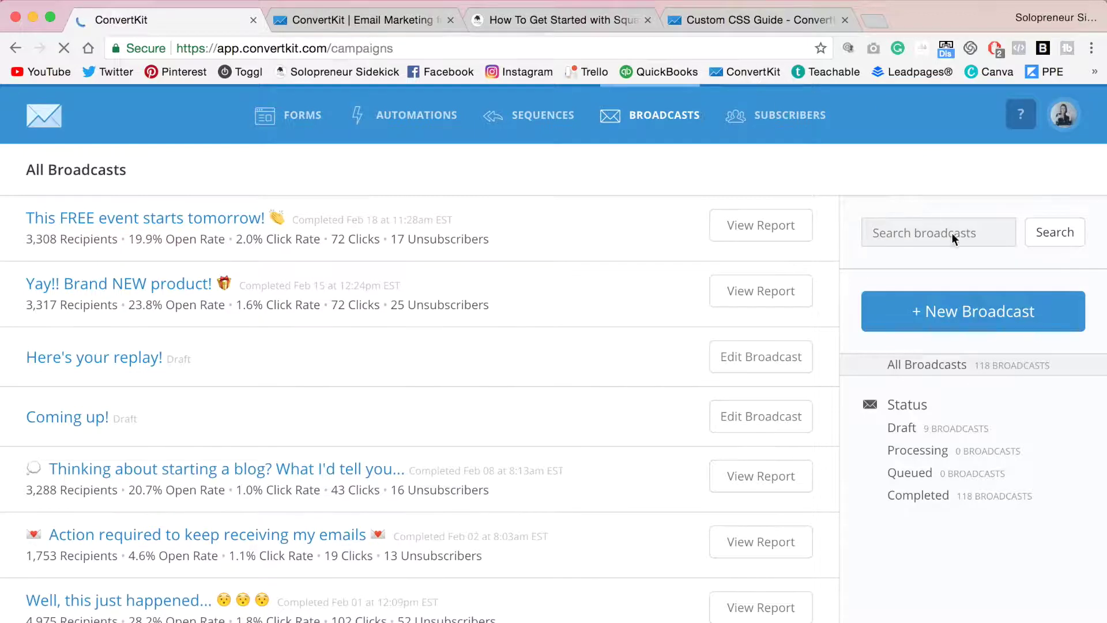
left_click(968, 319)
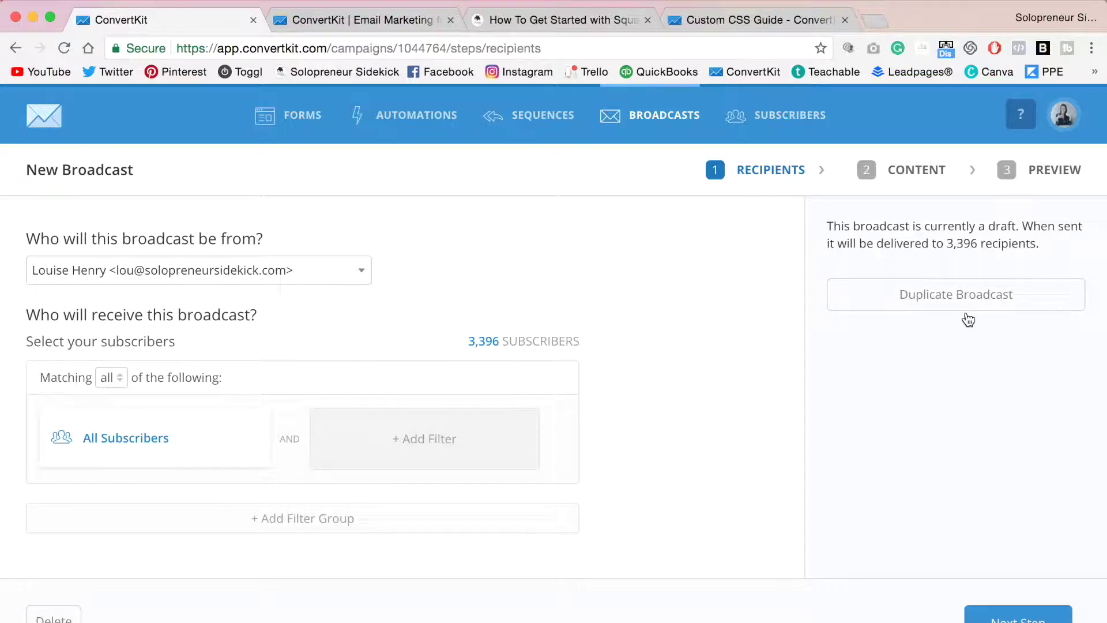
scroll(763, 370, "down", 1)
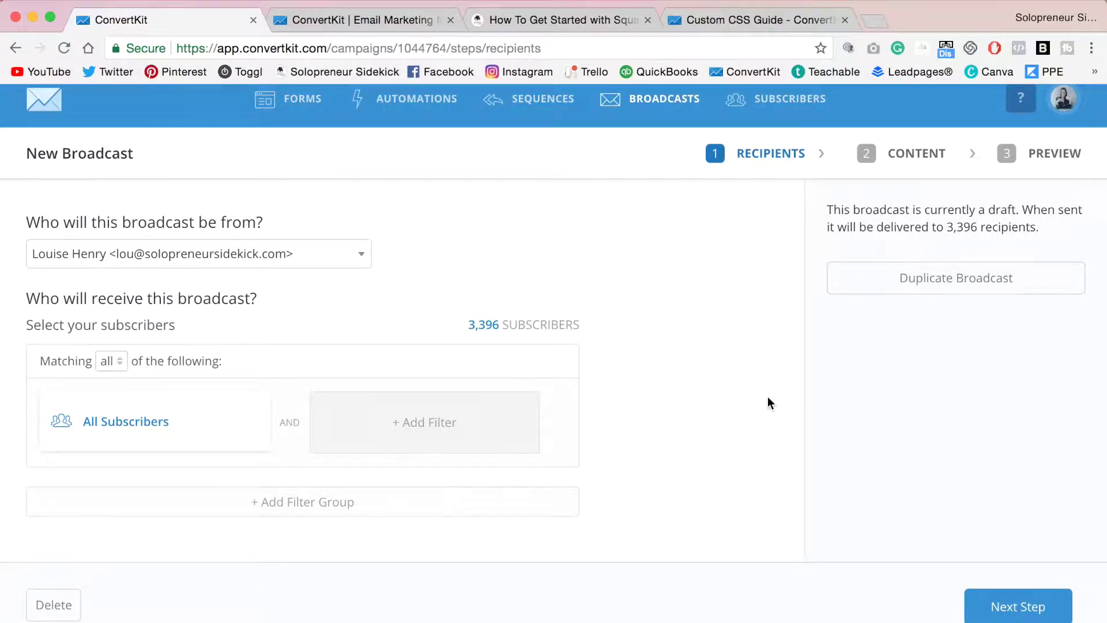
scroll(768, 402, "down", 2)
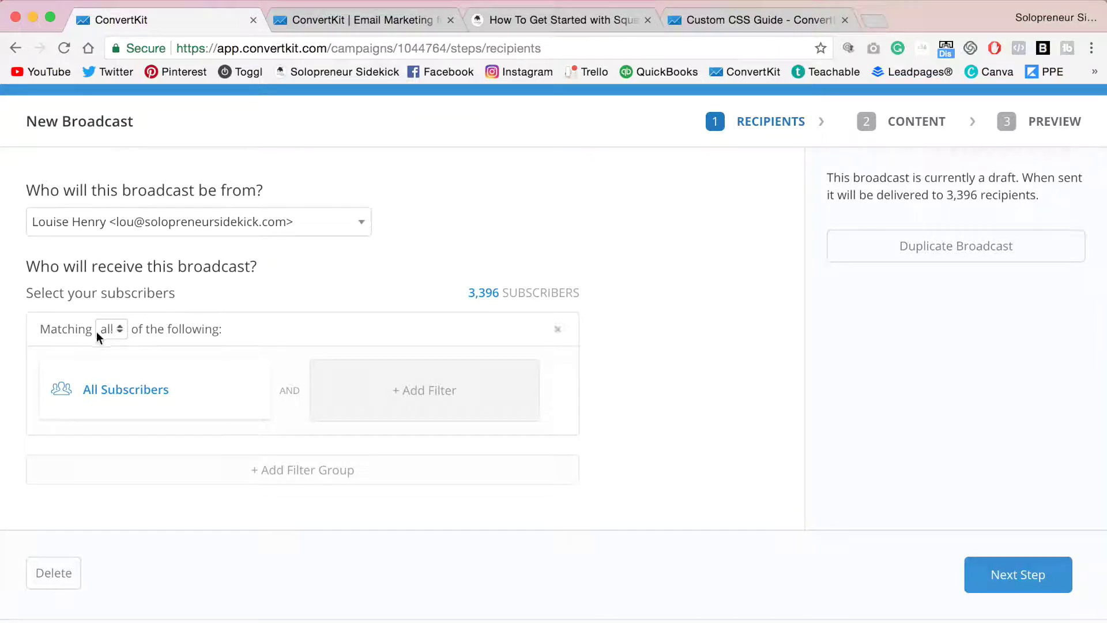
Replace the All Subscribers filter with the tag 5 Days to a DIY Website (694 recipients)
left_click(256, 374)
left_click(166, 391)
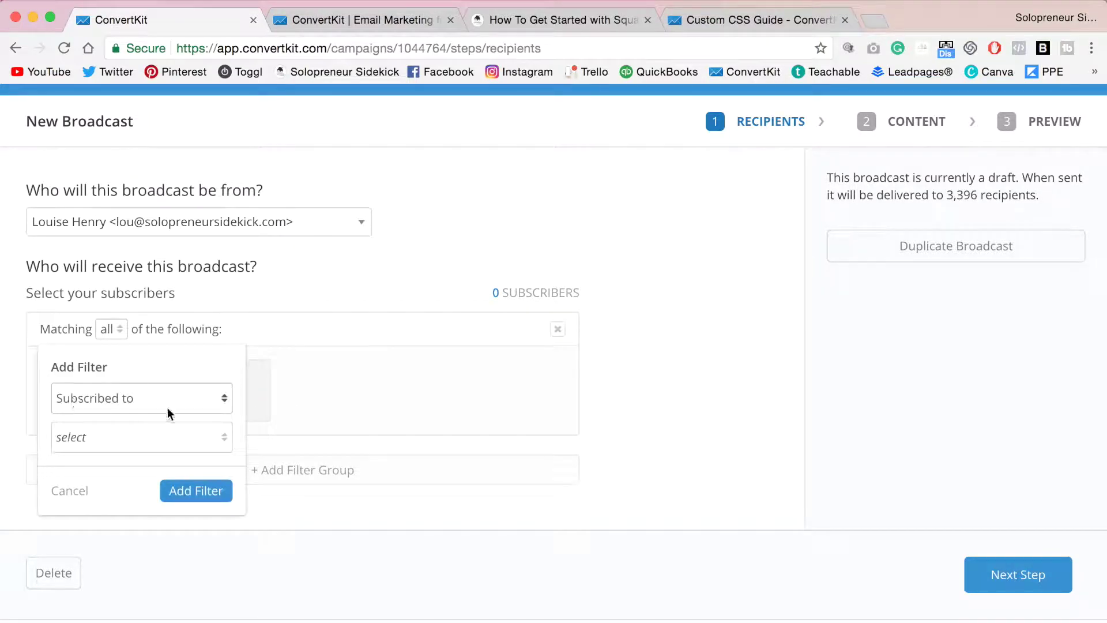
left_click(200, 436)
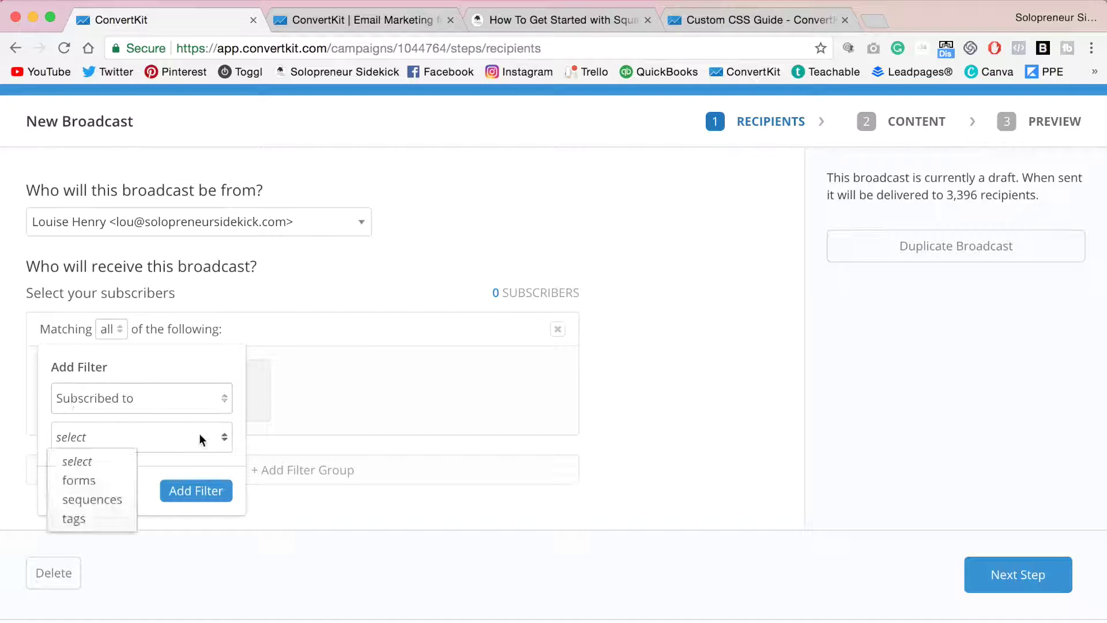
left_click(94, 513)
left_click(195, 469)
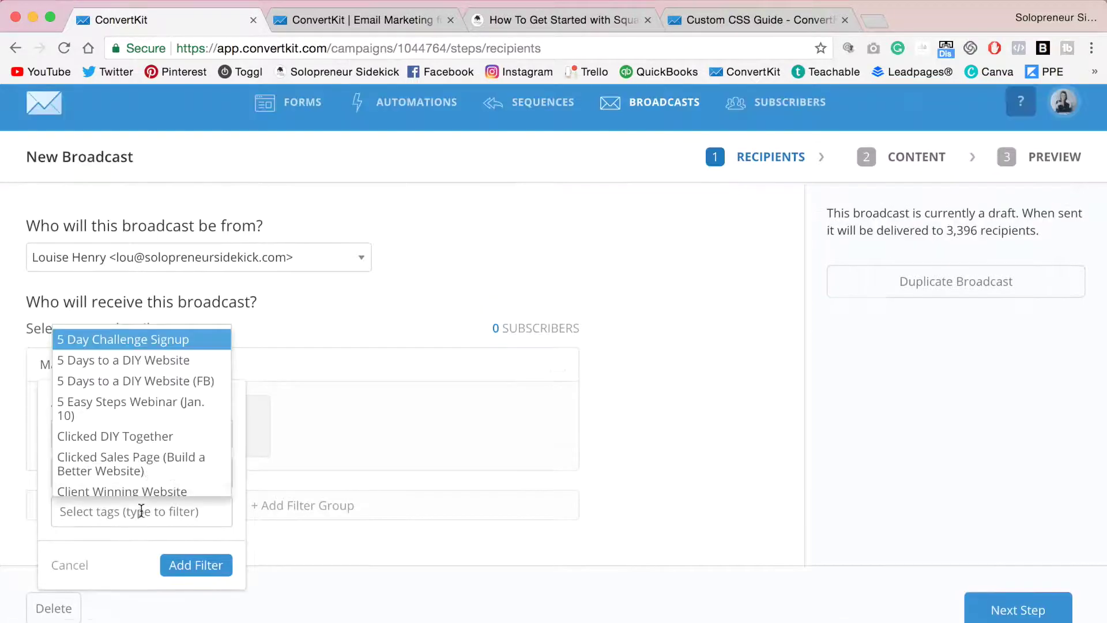
left_click(173, 361)
left_click(190, 588)
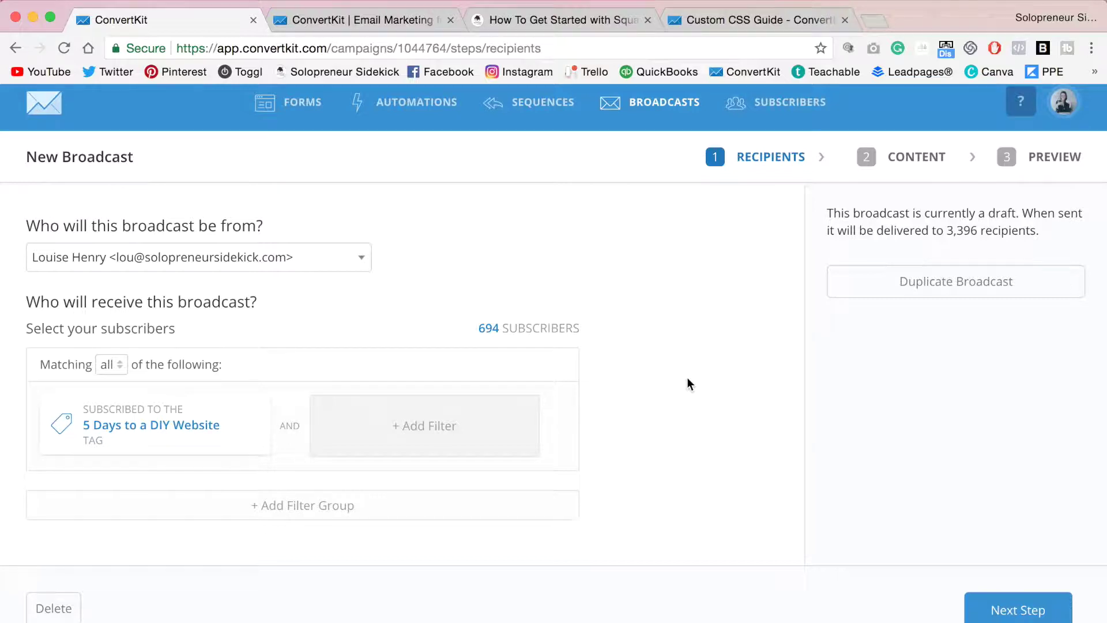
left_click(908, 153)
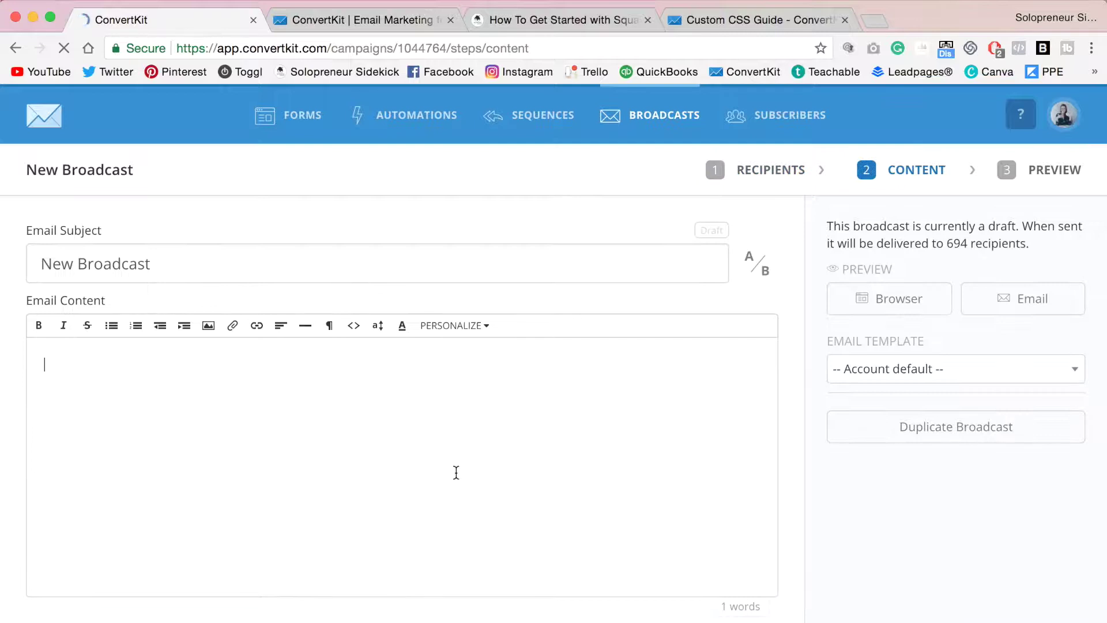
Enter 'WRITE MY EMAIL! :)' as the broadcast's placeholder email body
type("WRITE MY EMAIL! :)")
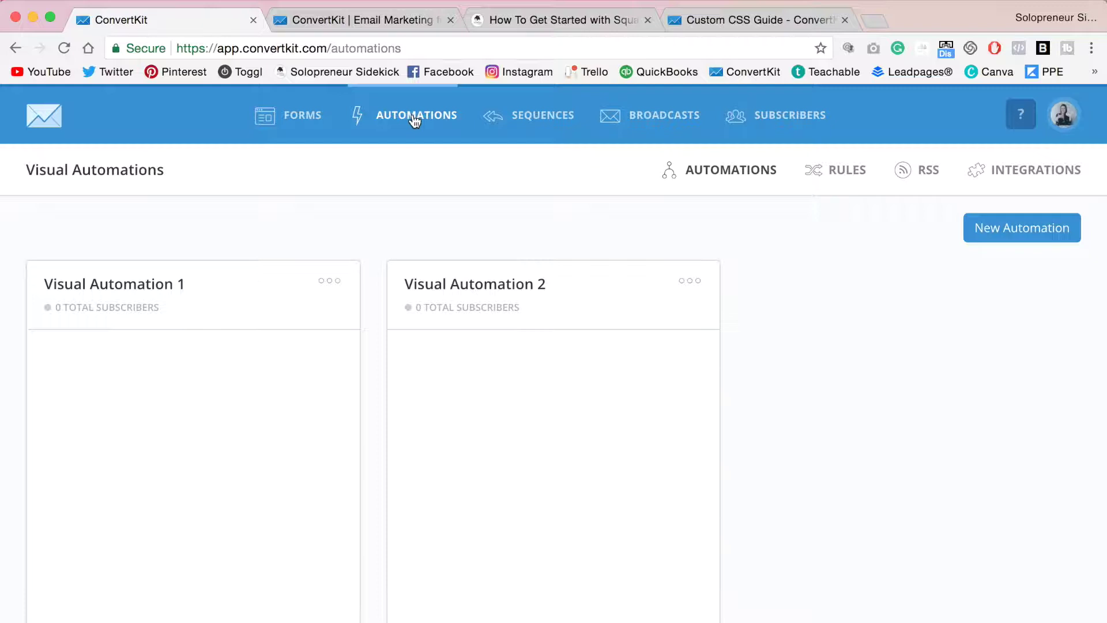
Show the Automation Rules list and scroll through its triggers and tag actions
left_click(838, 183)
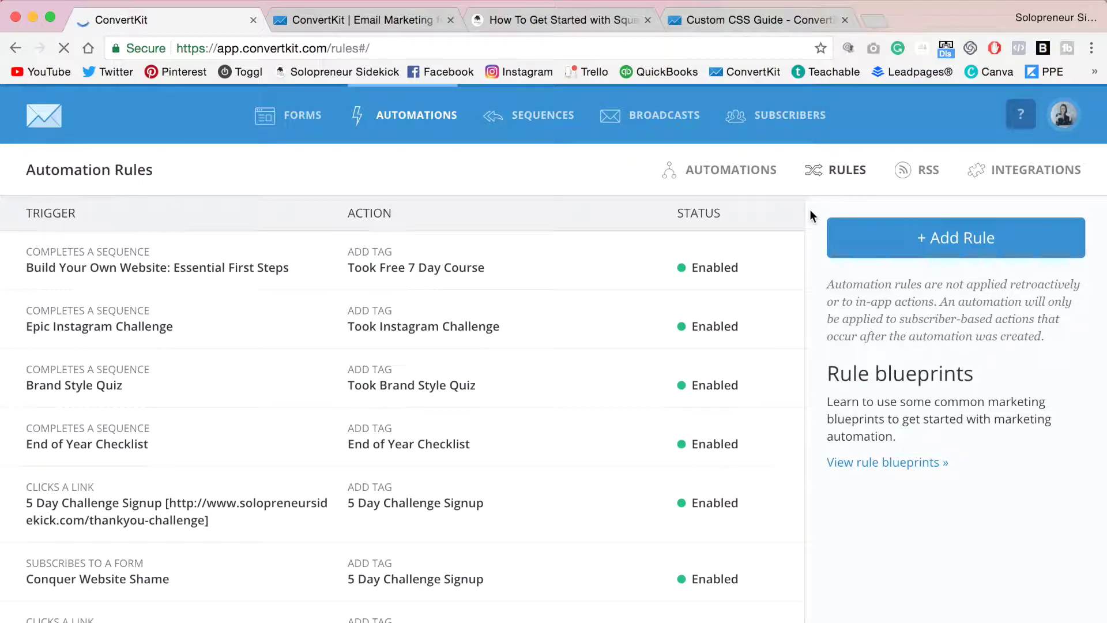
scroll(810, 212, "down", 2)
scroll(810, 212, "down", 10)
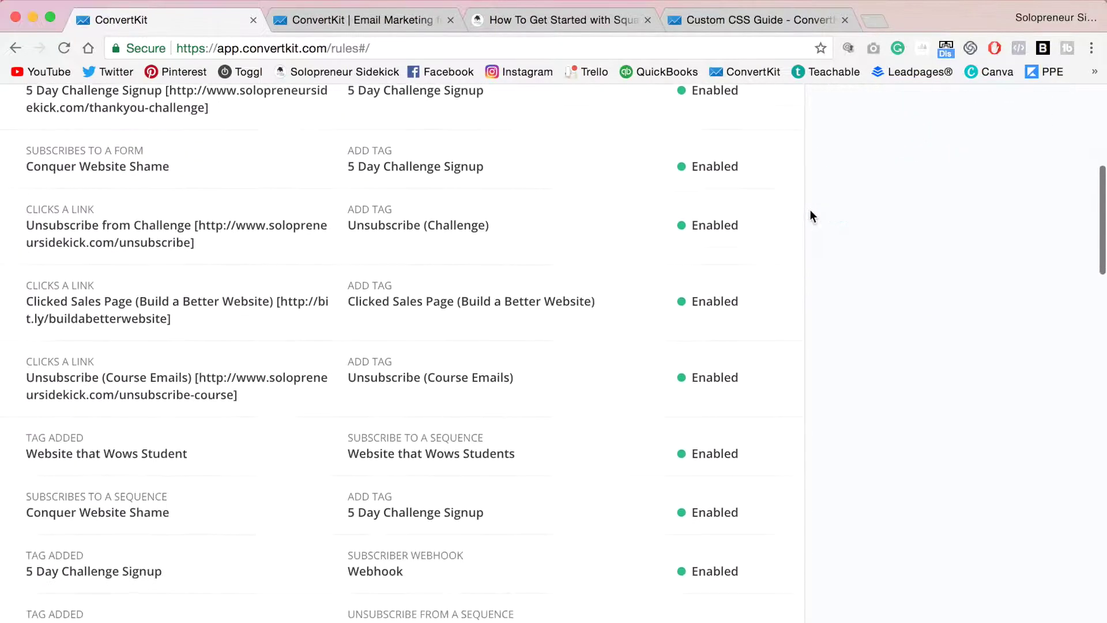
scroll(810, 216, "up", 10)
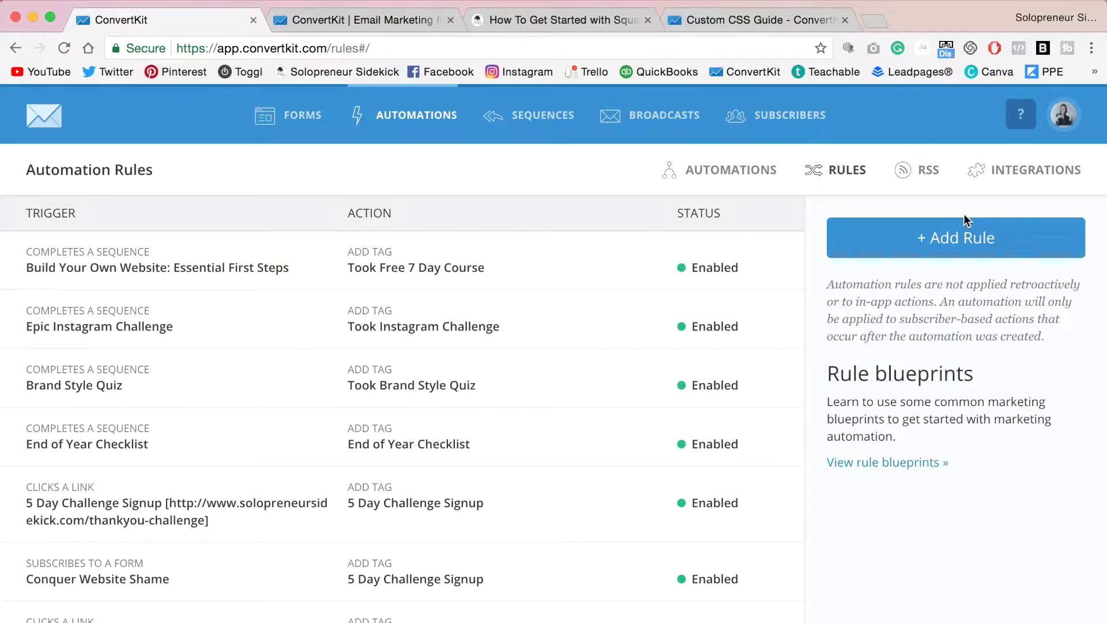
Add a rule triggered by subscribing to the 5 Days to a DIY Website form, with an Add tag action
left_click(948, 238)
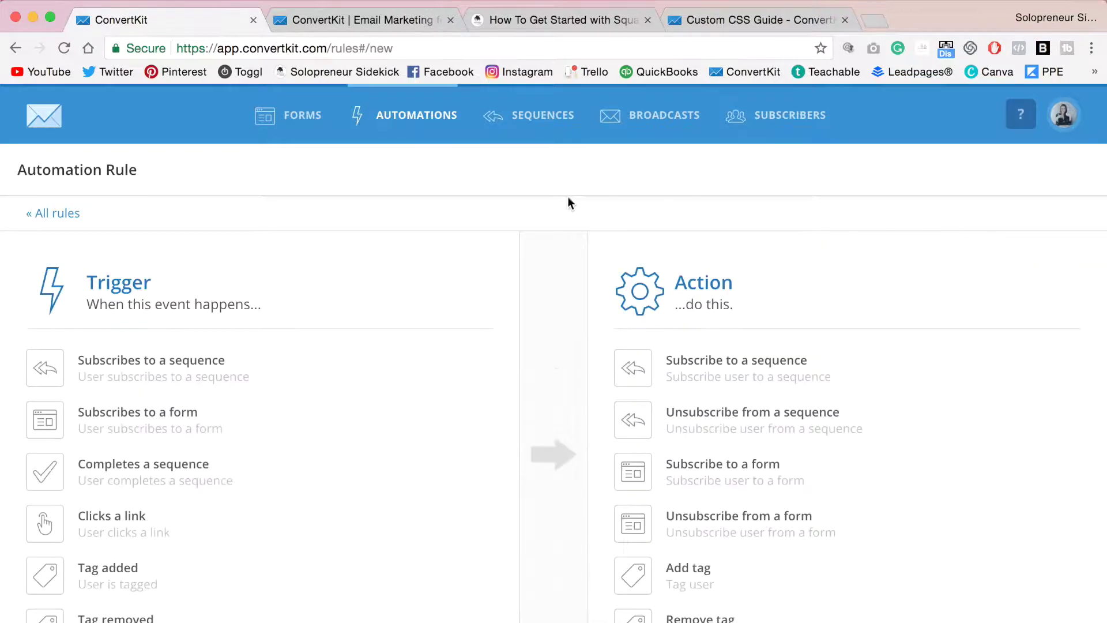
scroll(562, 199, "down", 3)
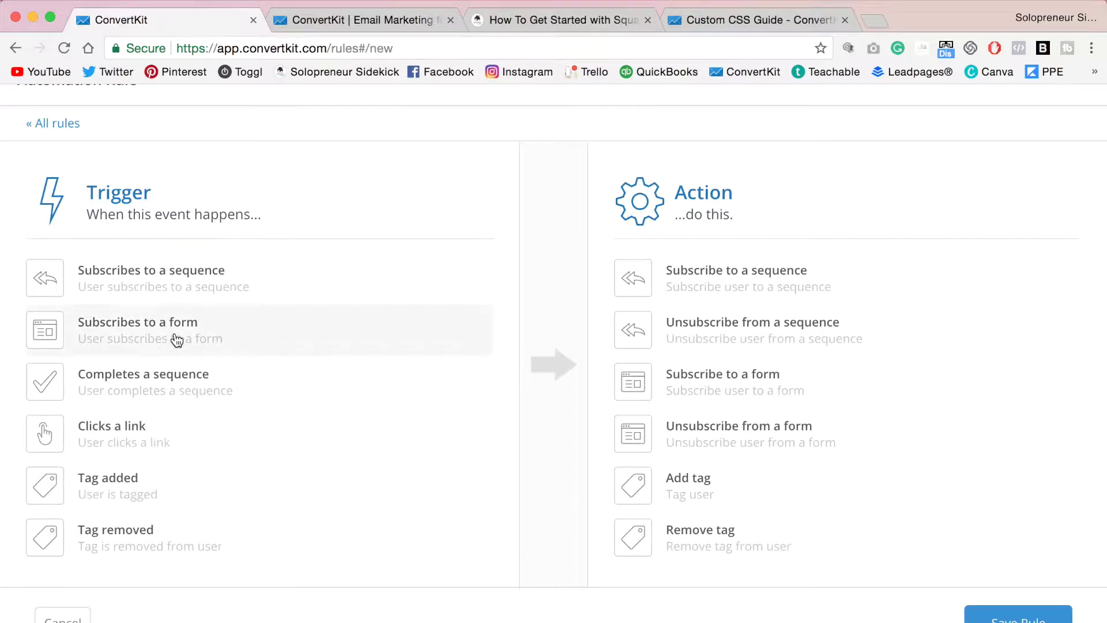
left_click(266, 330)
left_click(243, 351)
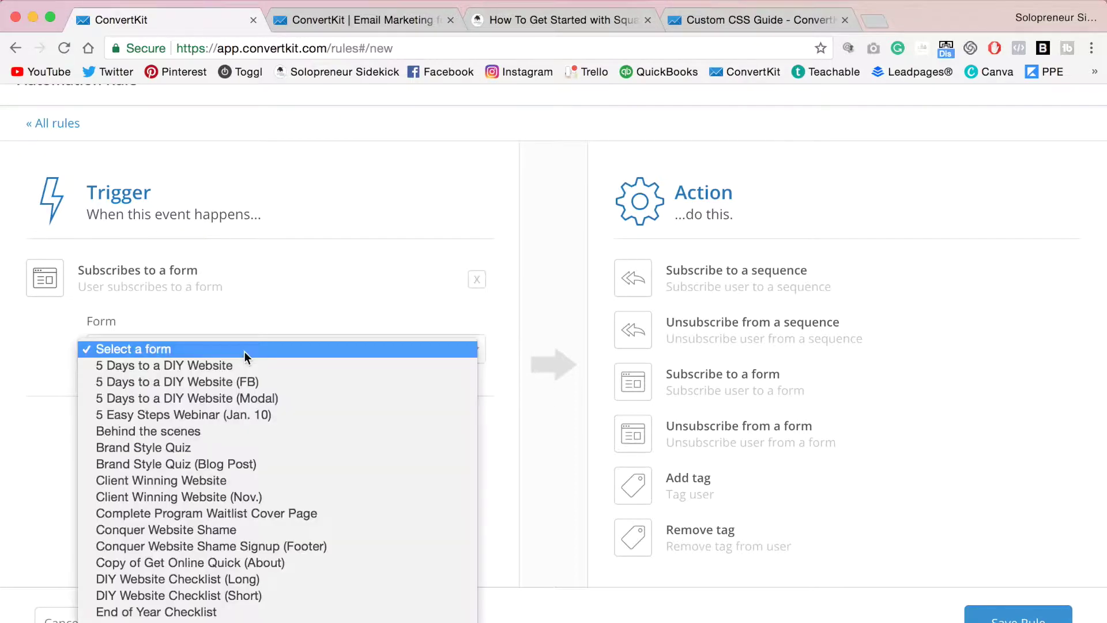
left_click(241, 365)
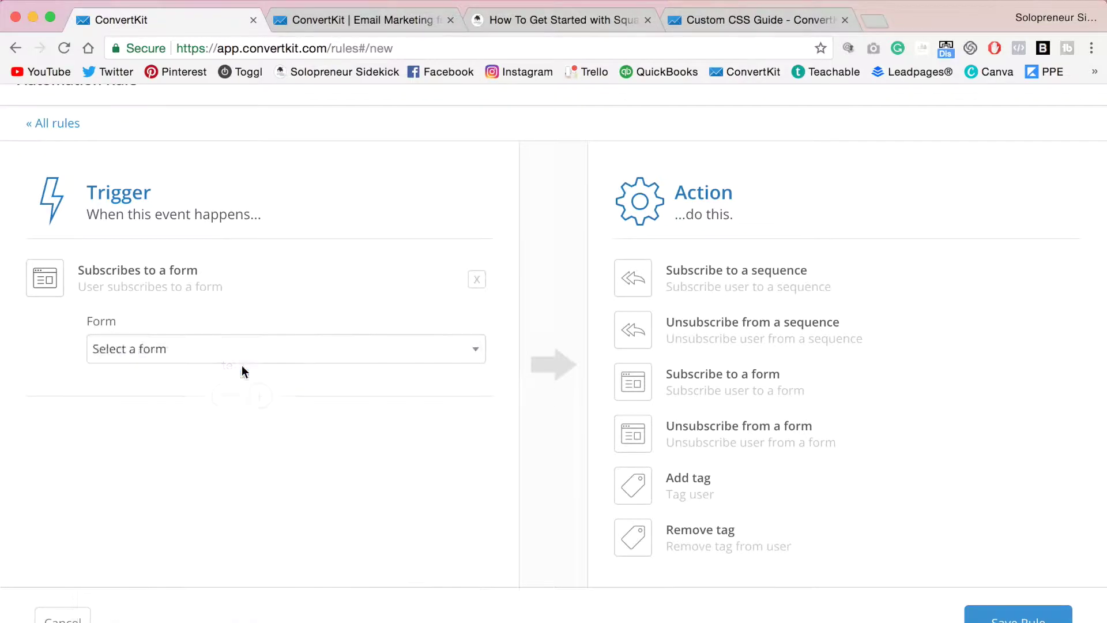
left_click(693, 491)
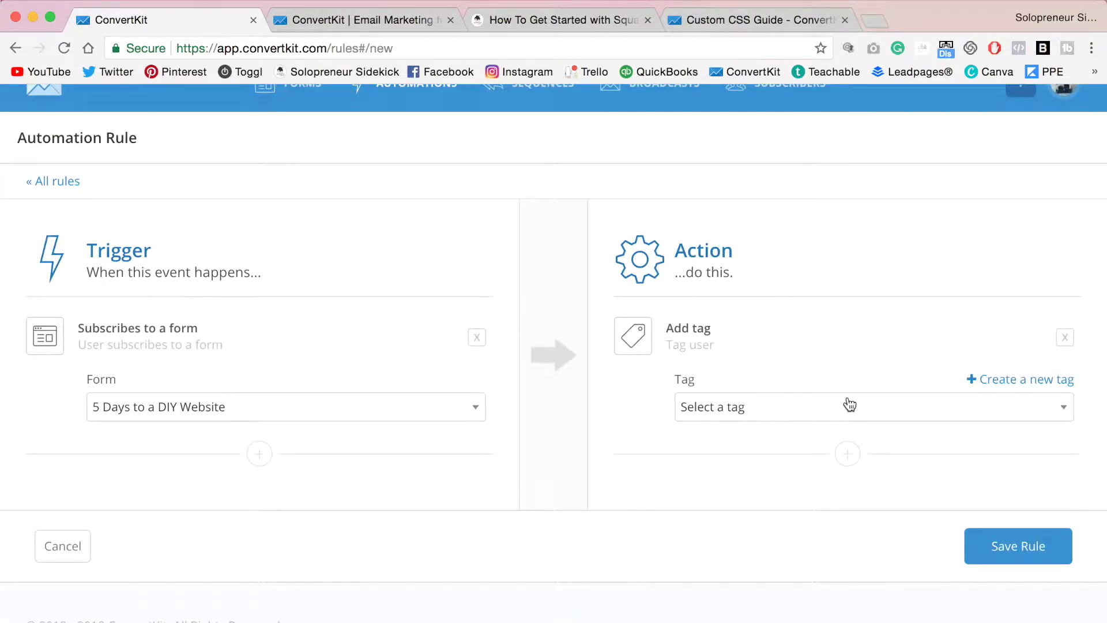
View the 'My Favourite Tool for Driving Traffic to my Website' broadcast report and its top clicked links
scroll(744, 265, "up", 1)
left_click(641, 126)
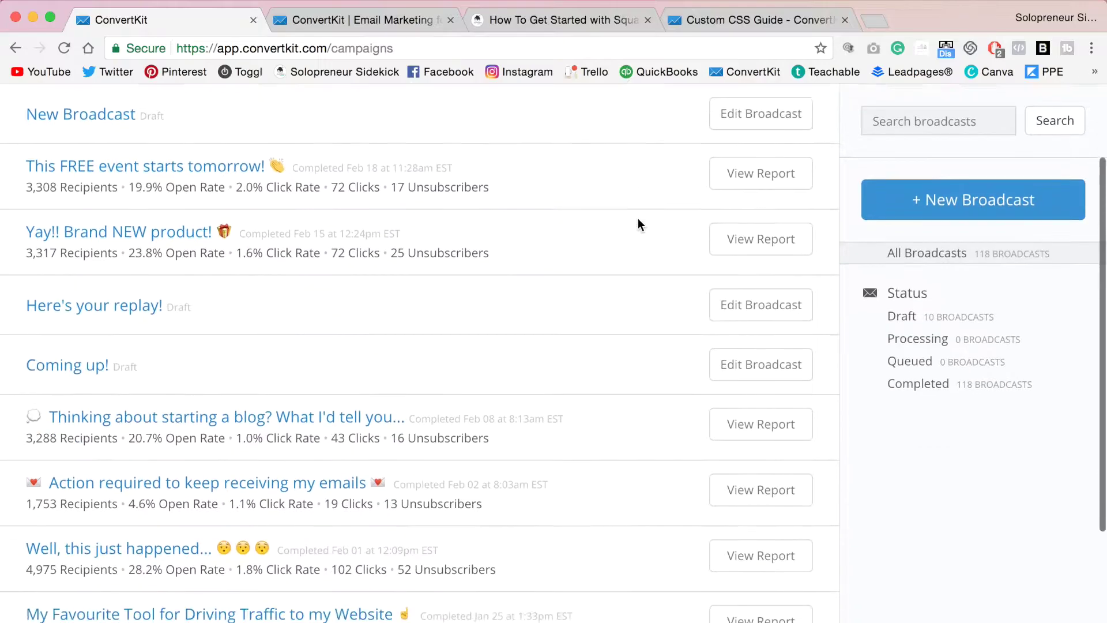
scroll(638, 224, "down", 1)
scroll(614, 228, "down", 3)
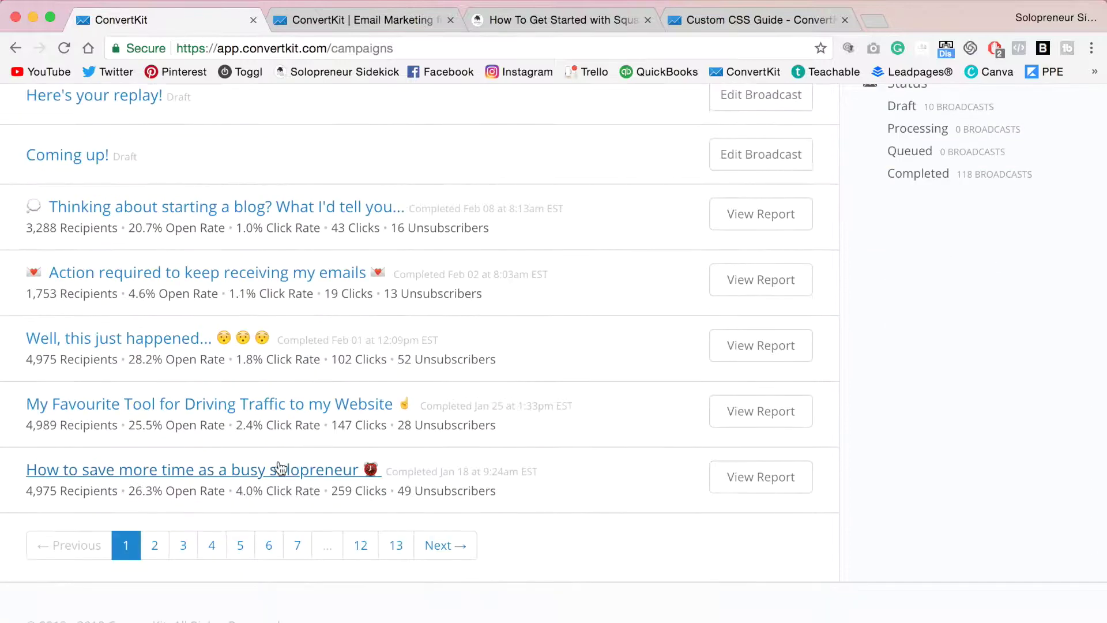
left_click(279, 411)
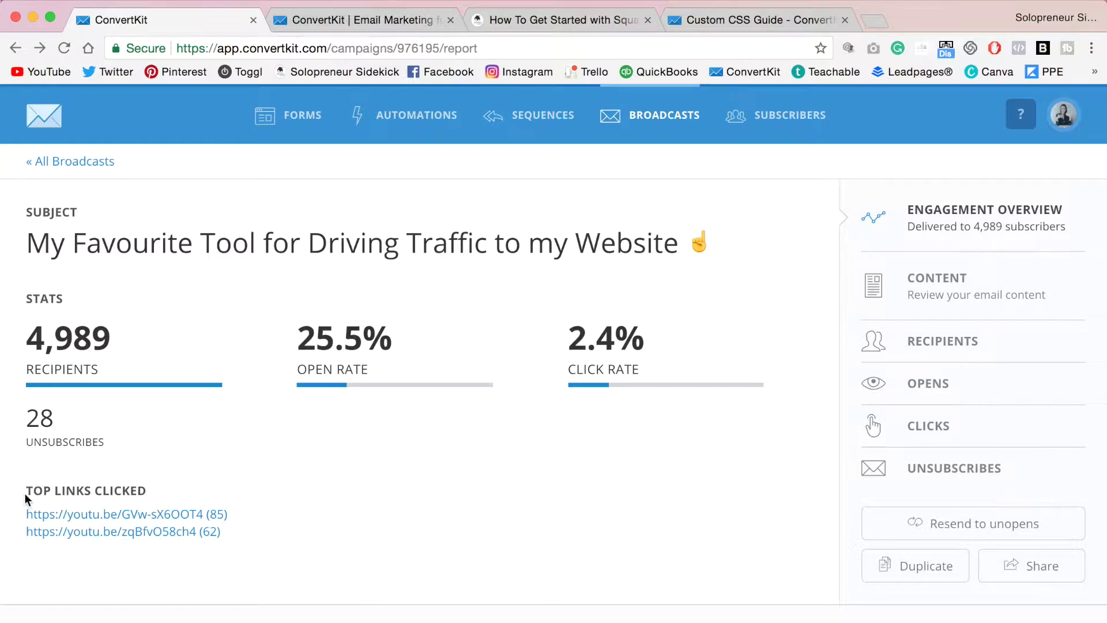
left_click_drag(25, 492, 160, 497)
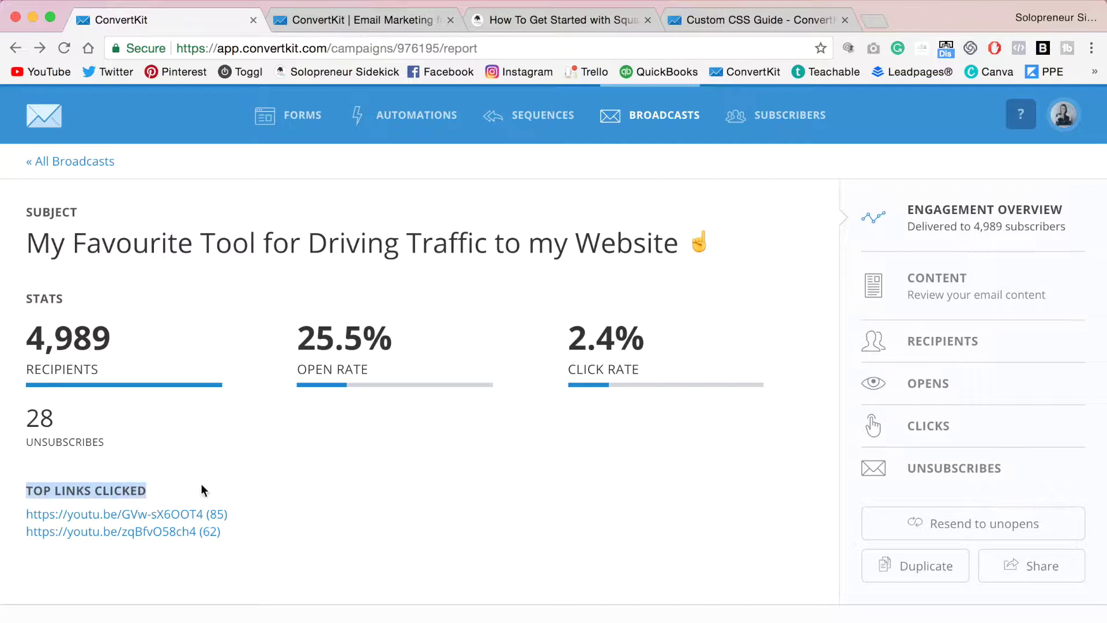
left_click(392, 458)
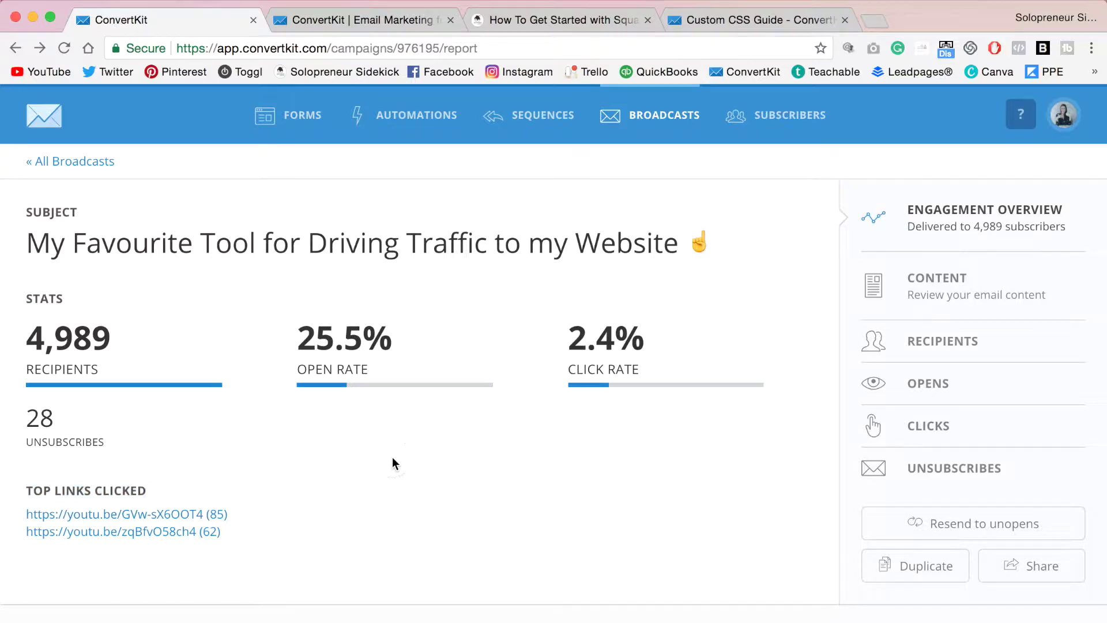